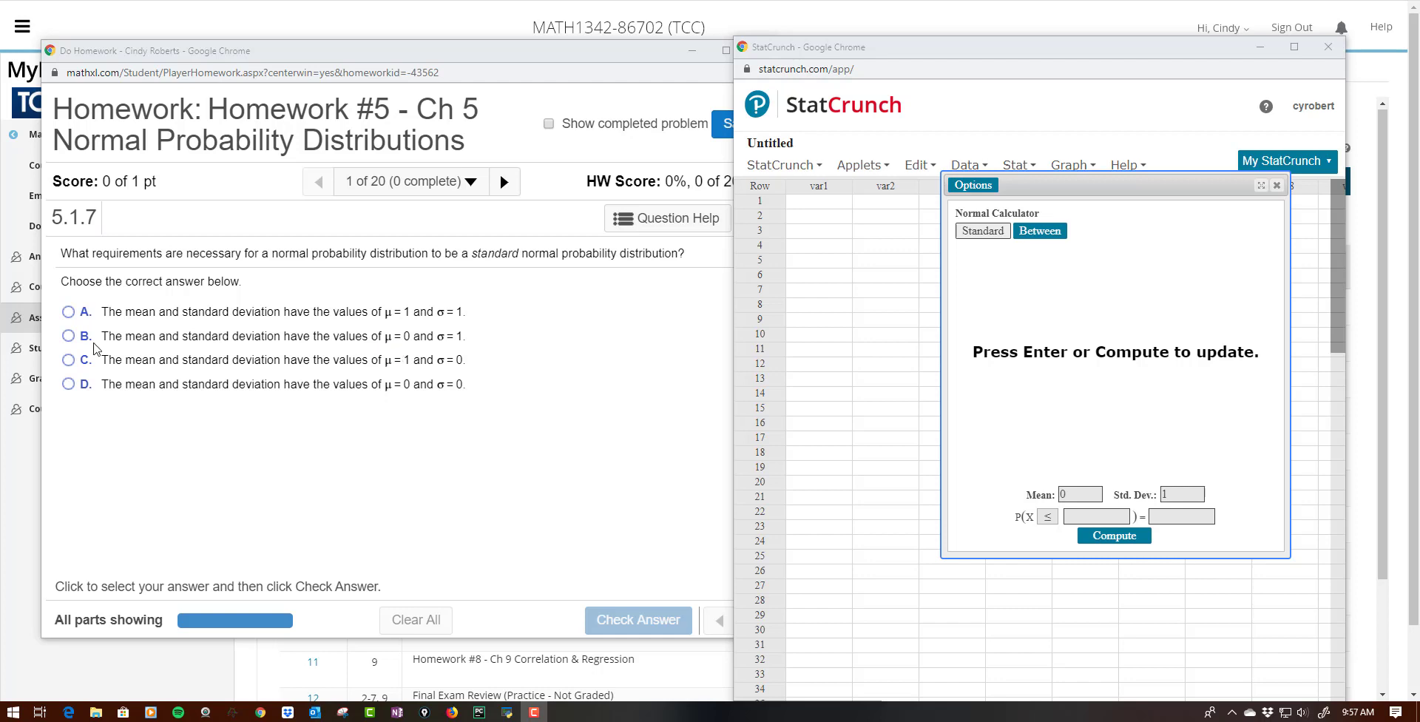
- Answer the first question with mean 0 and standard deviation 1, then move to the next question
click(68, 336)
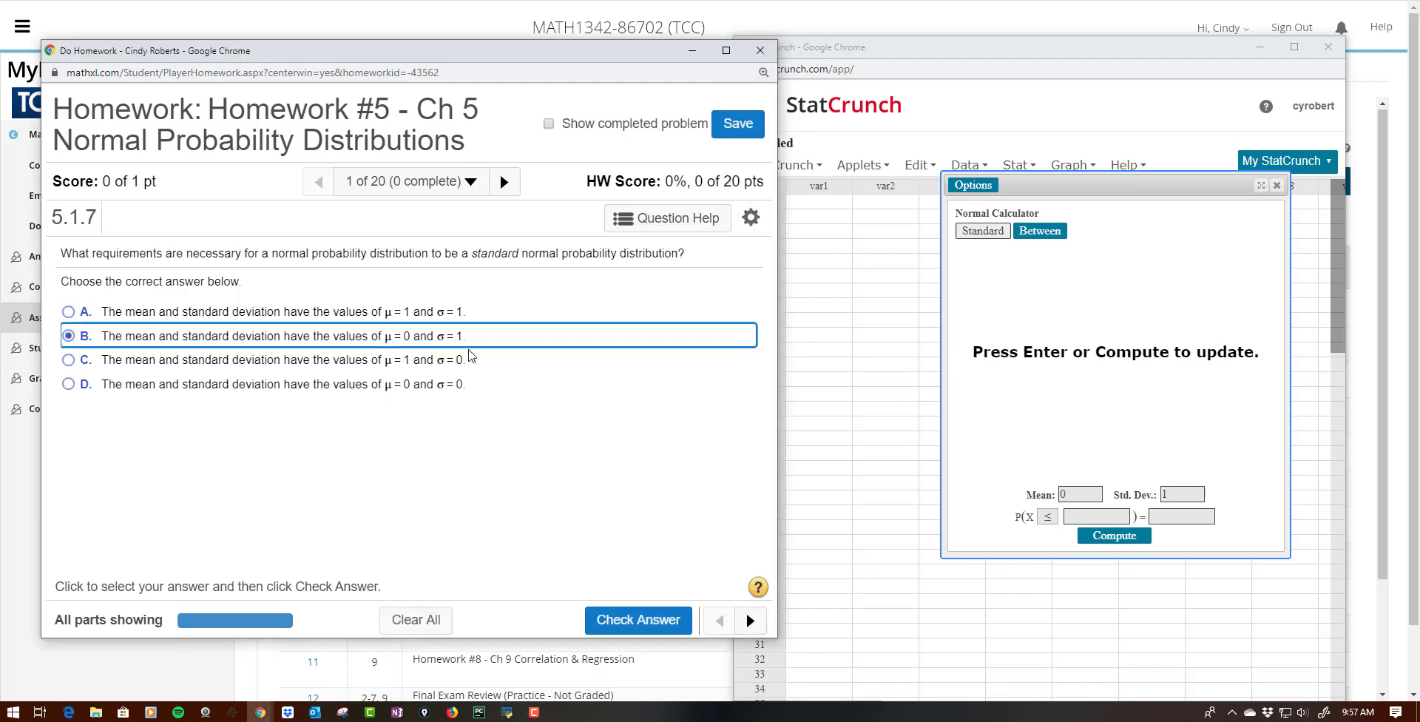
click(655, 625)
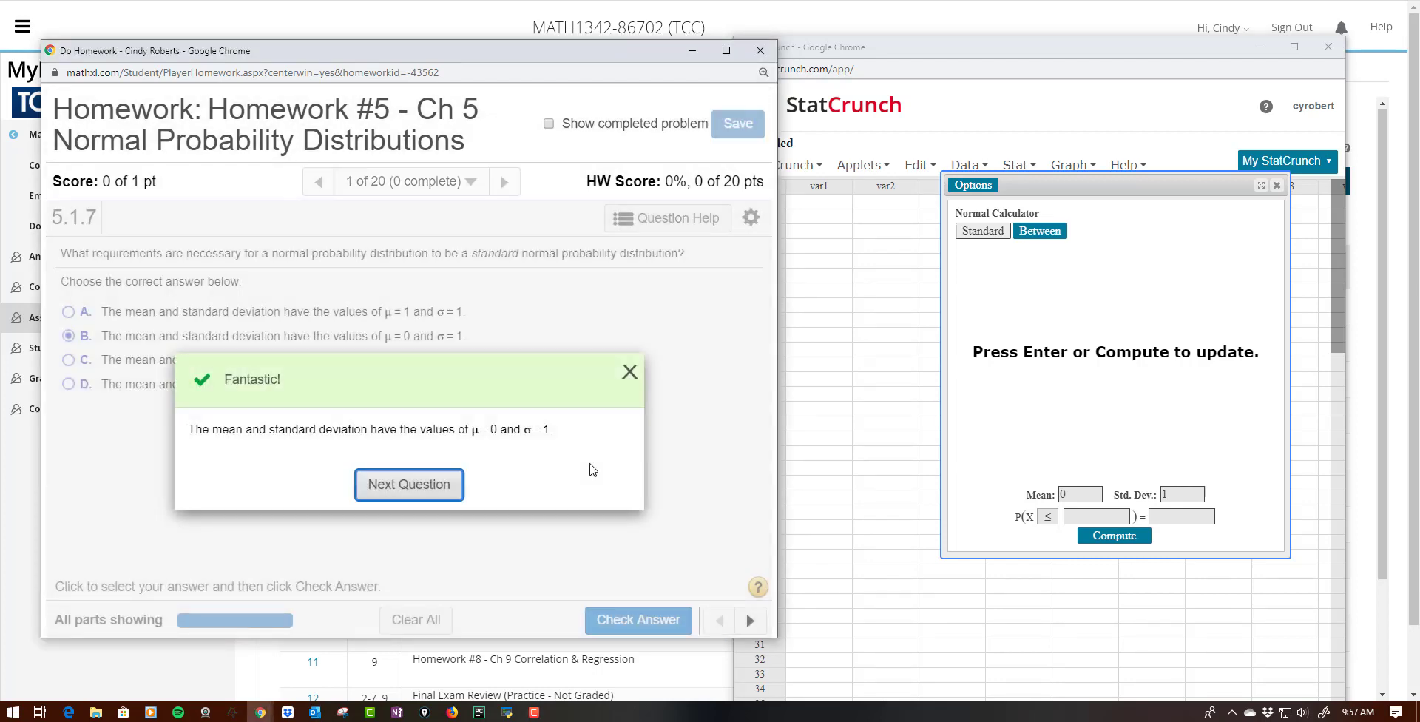
click(479, 484)
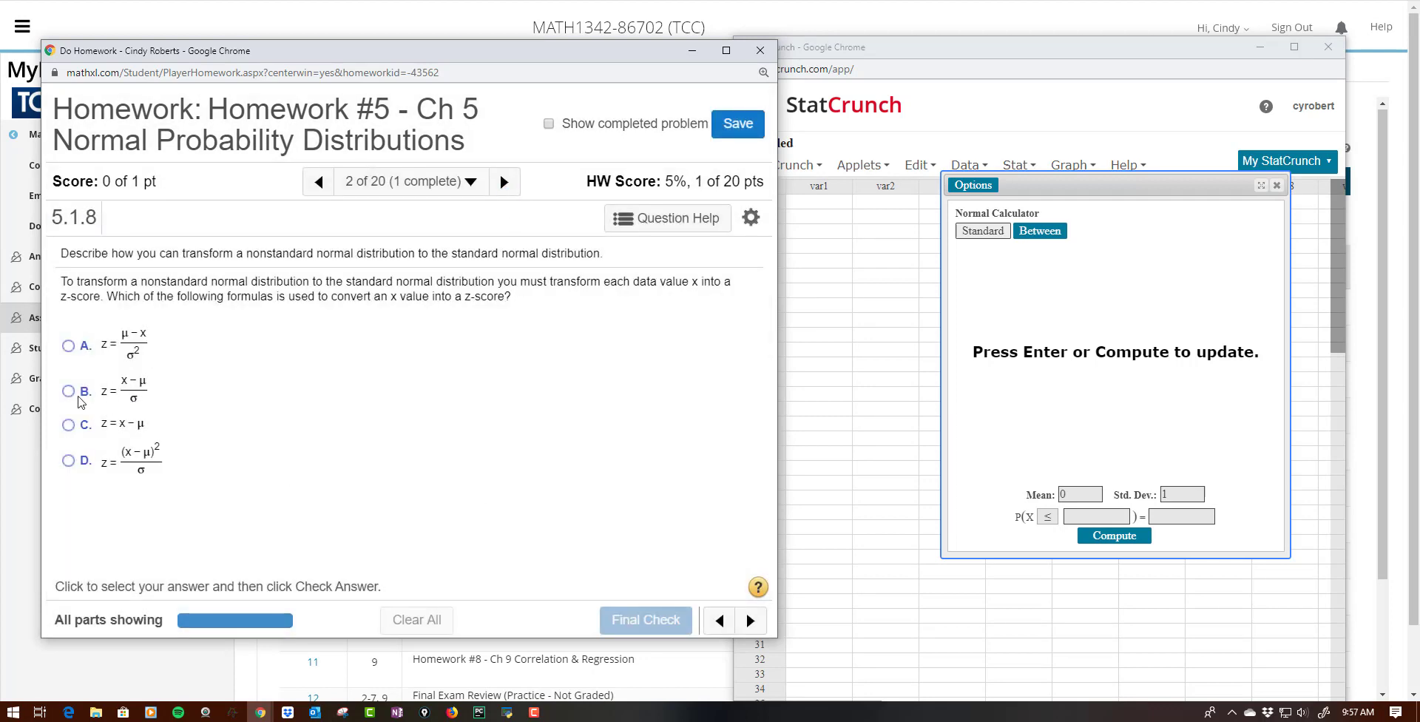
- Answer the second question with the formula z = (x − μ)/σ and advance to question 5.1.17
click(124, 398)
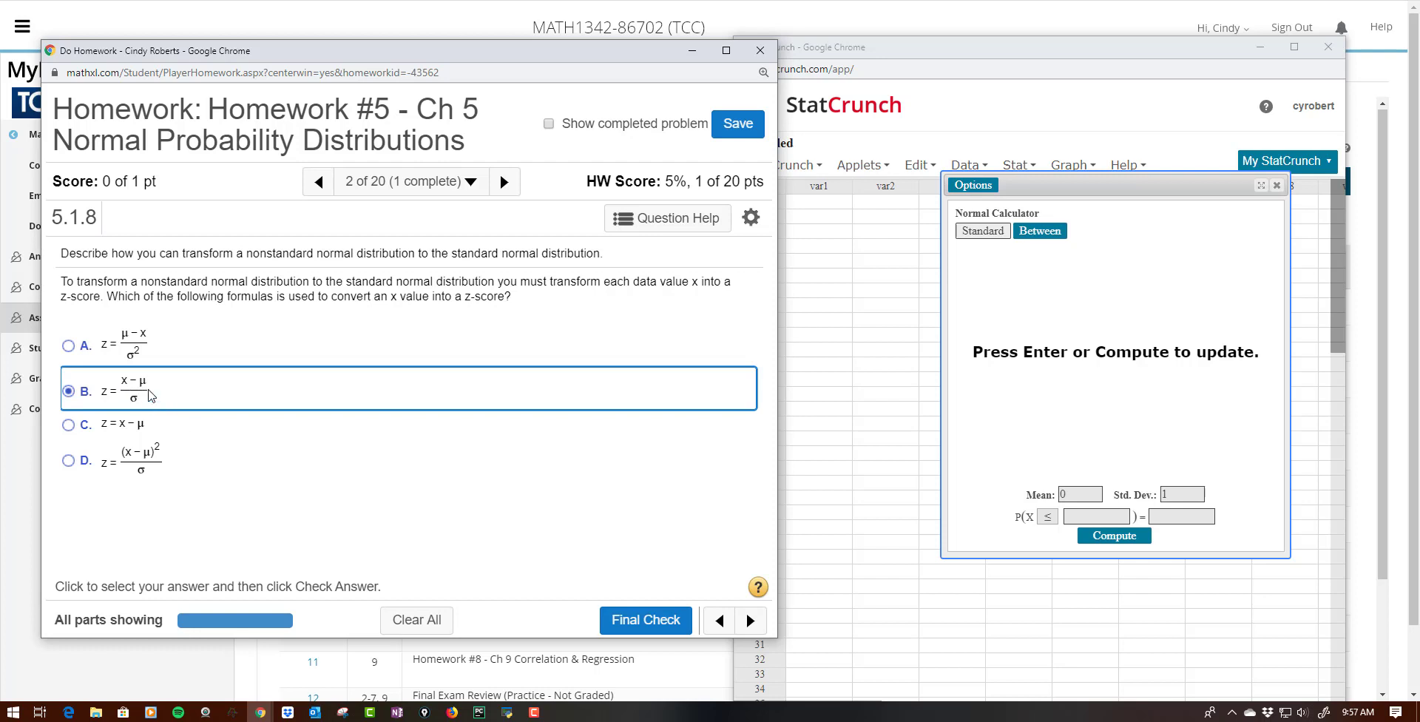
click(647, 619)
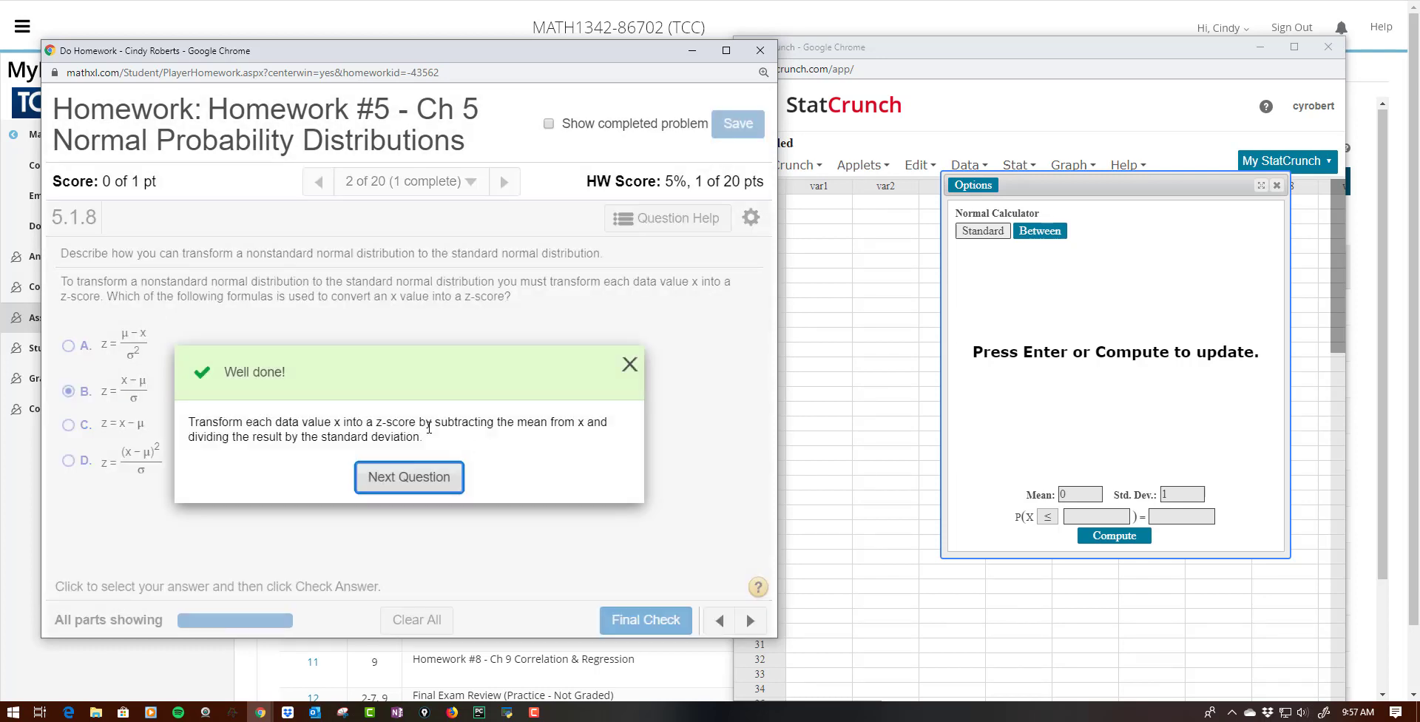
click(427, 479)
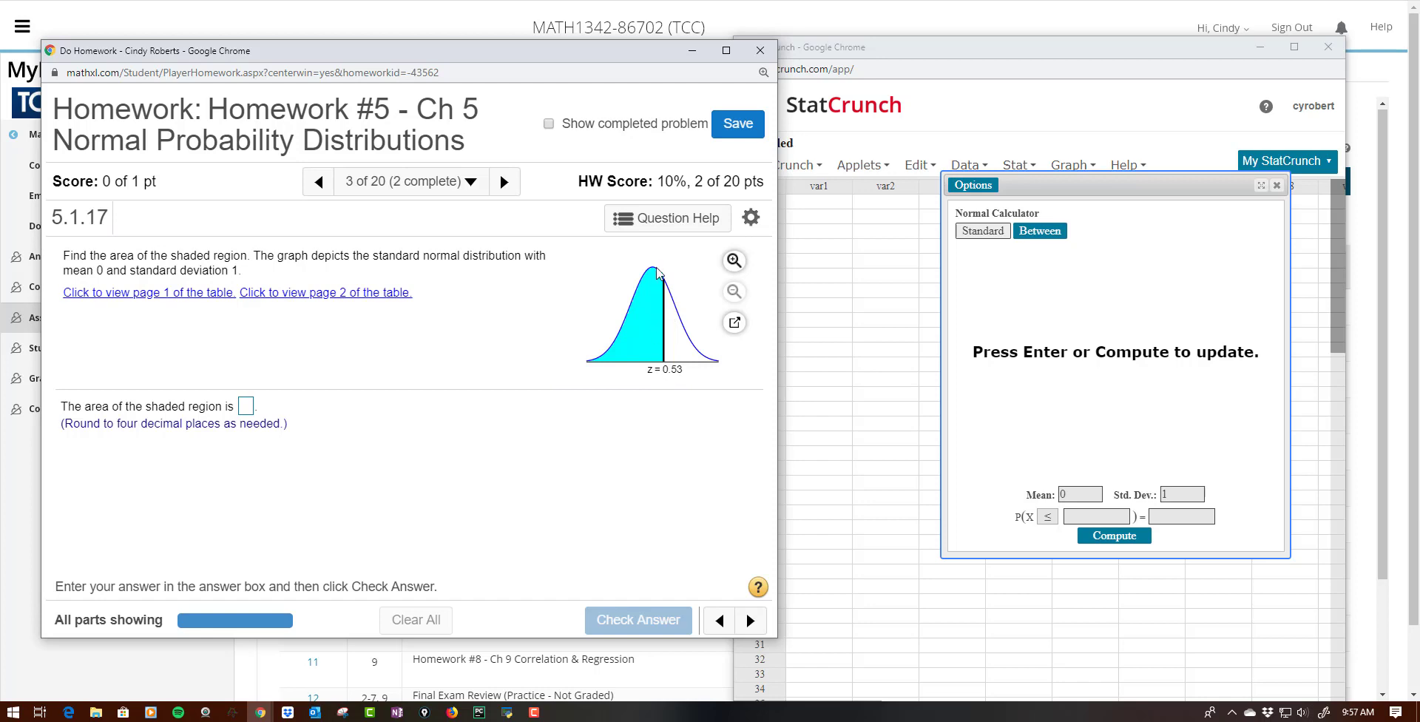
- Consult page 2 of the standard normal table and answer 0.7019 for the area left of z = 0.53
click(324, 299)
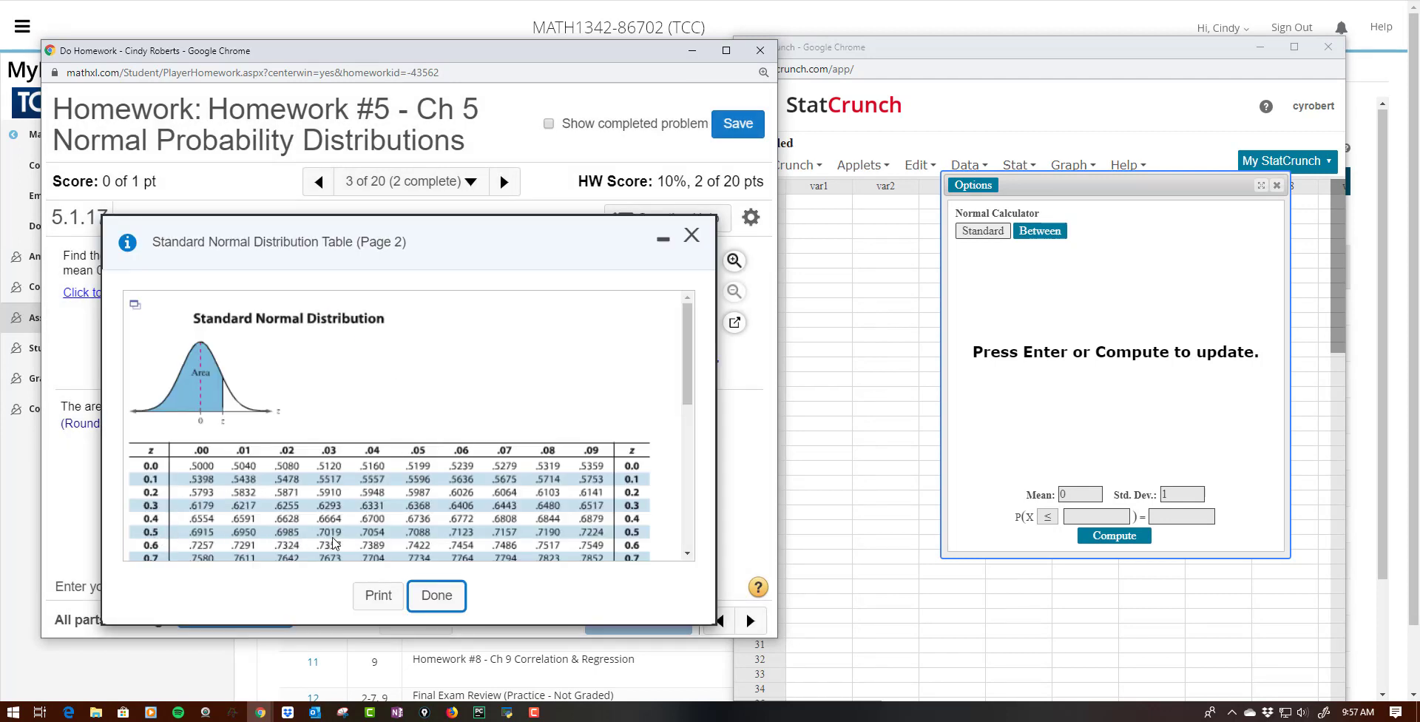
click(444, 596)
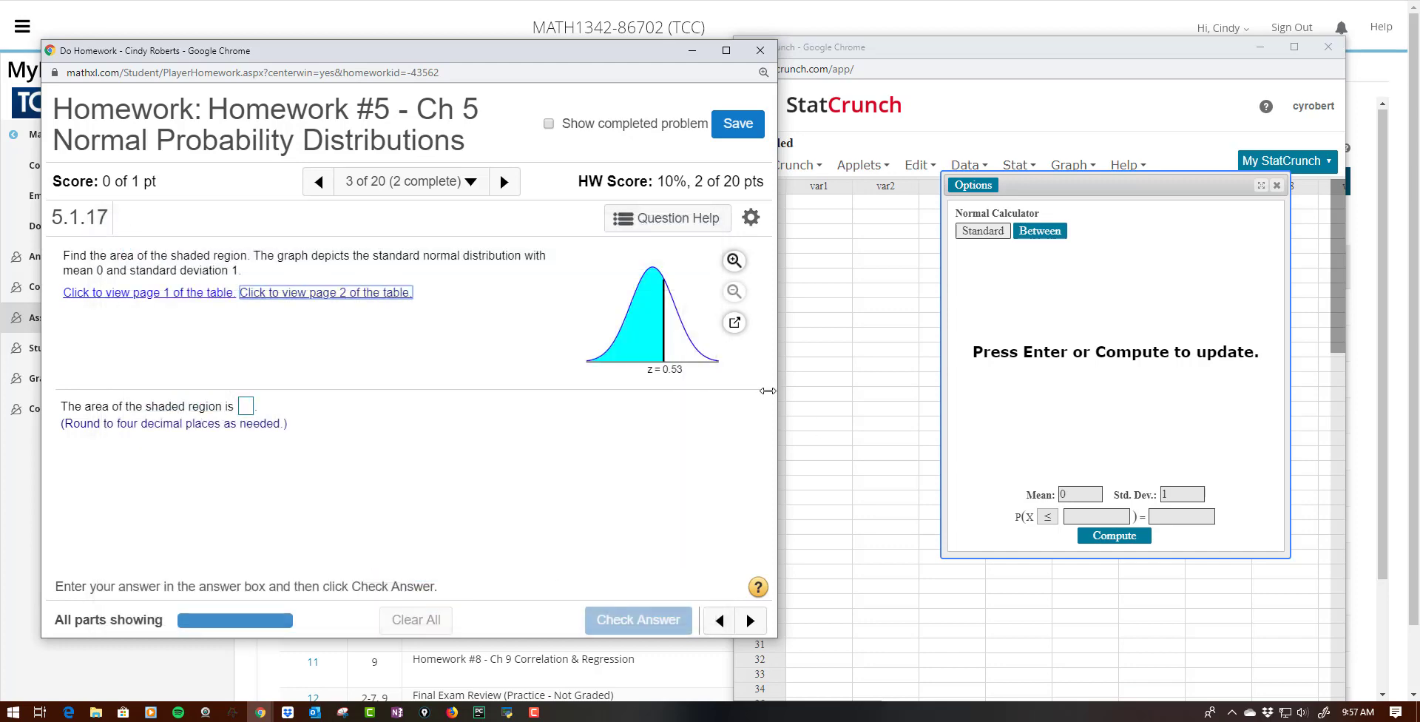
click(246, 408)
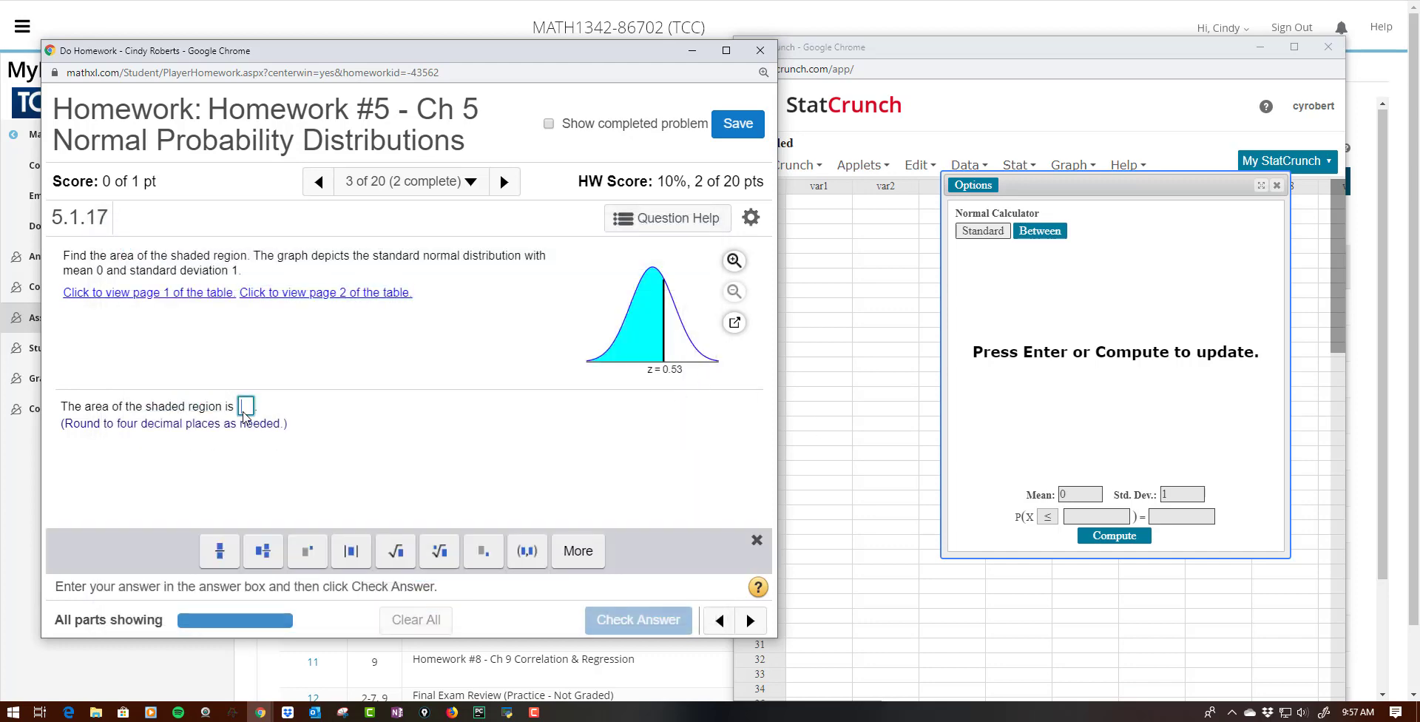
text(0.70)
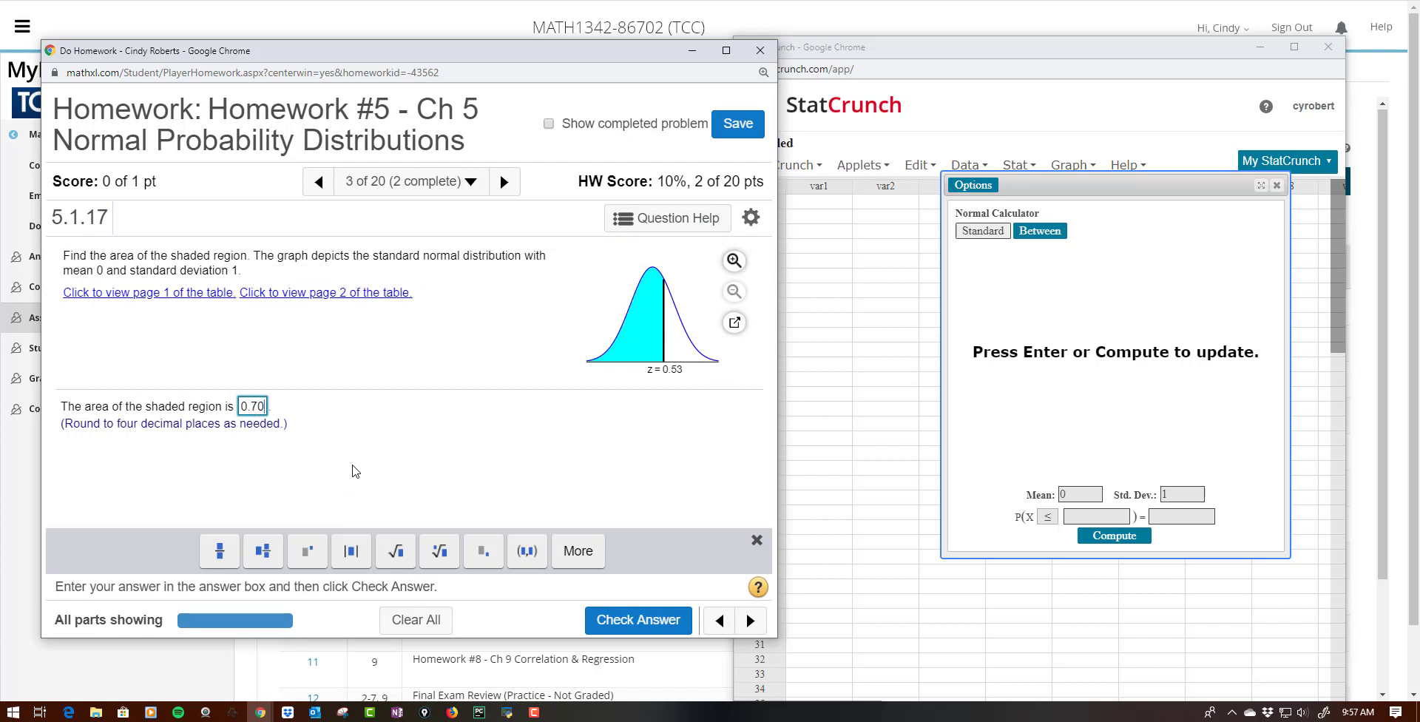
text(19)
key(Return)
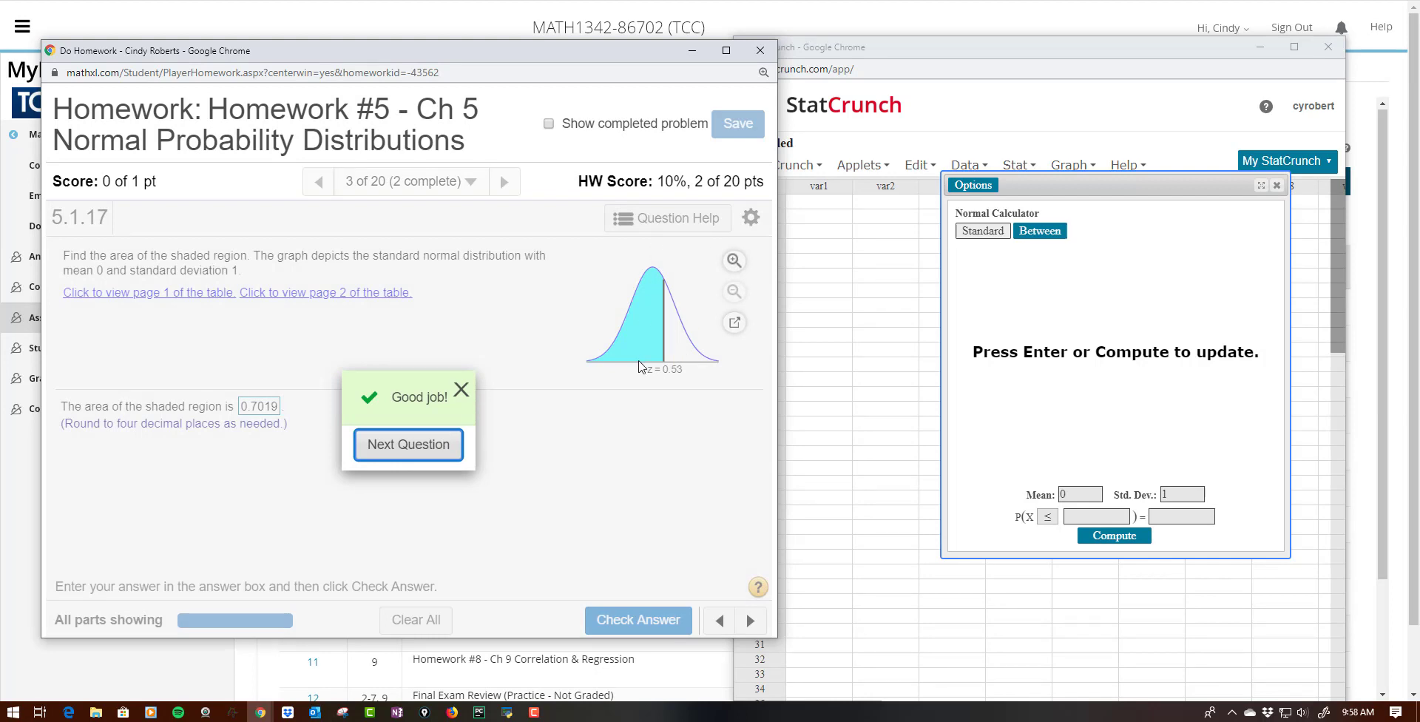
click(459, 390)
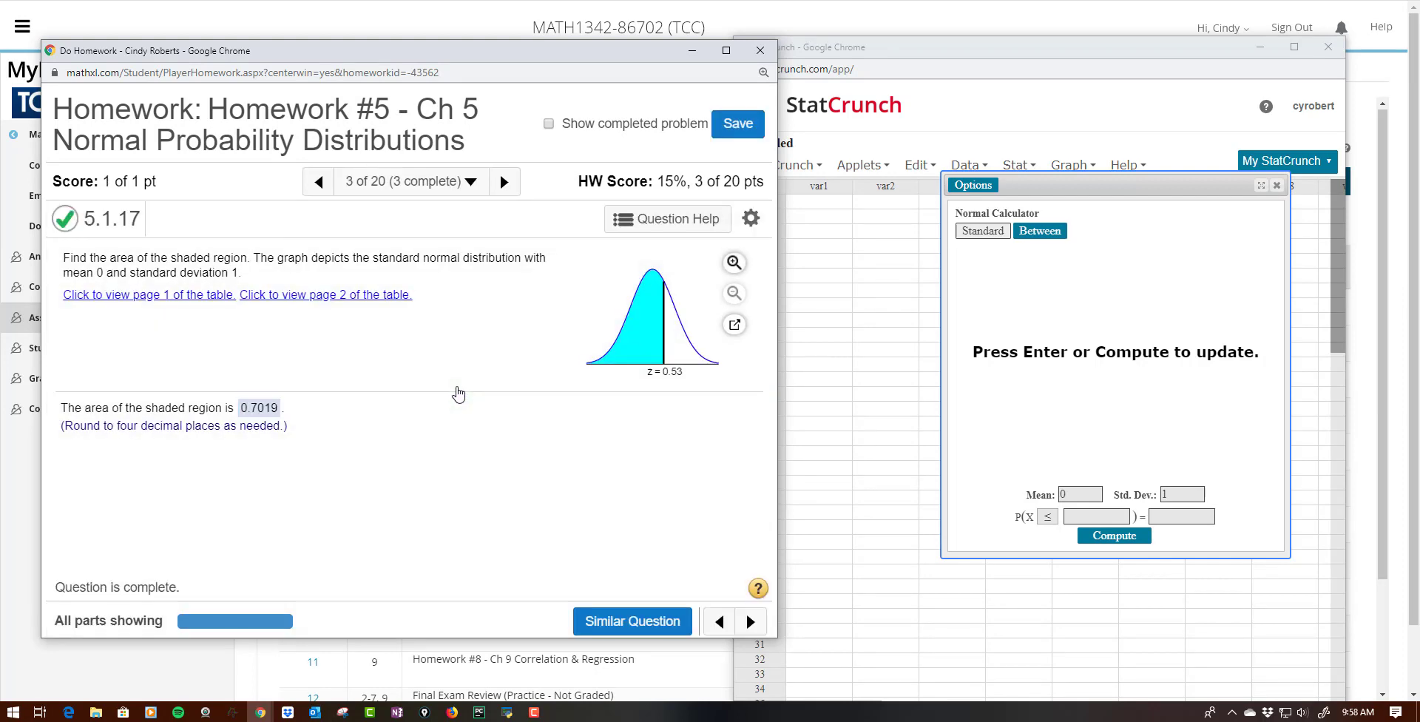
- In StatCrunch, replace the existing calculator with a new Normal calculator from Stat > Calculators
click(1277, 185)
click(962, 167)
click(962, 167)
click(962, 166)
click(1016, 174)
mouse_move(1117, 191)
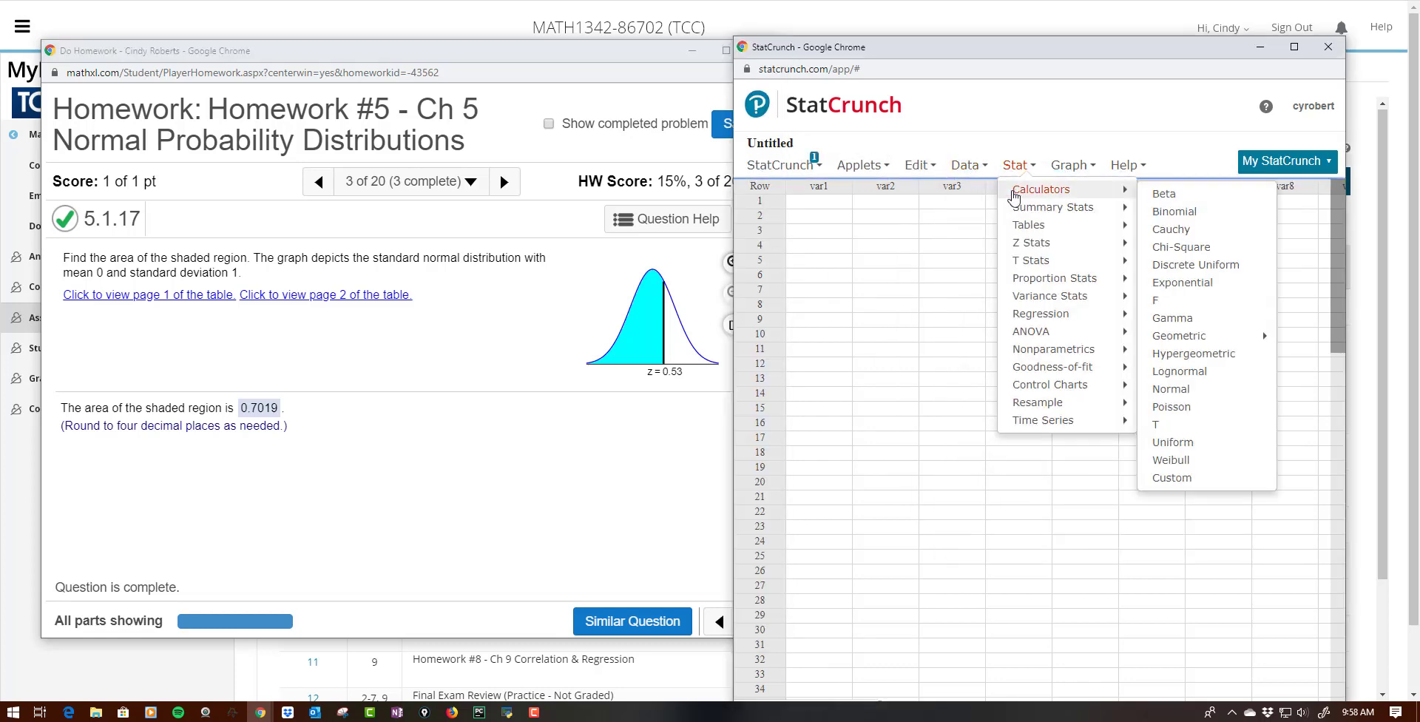
click(1184, 389)
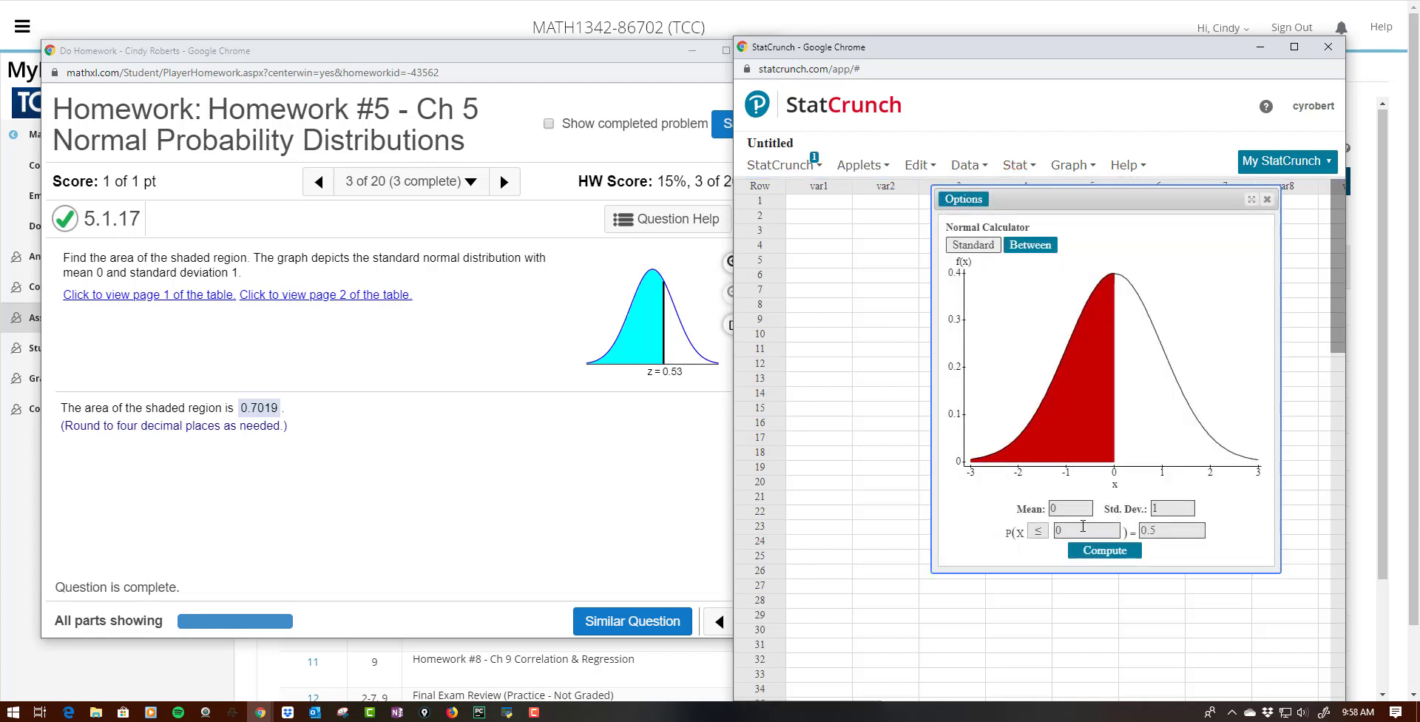
- Compute the standard normal P(X ≤ 0.53) = 0.70194403, then advance the homework to question 5.1.19
click(969, 246)
click(1073, 510)
key(Tab)
key(Tab)
key(Tab)
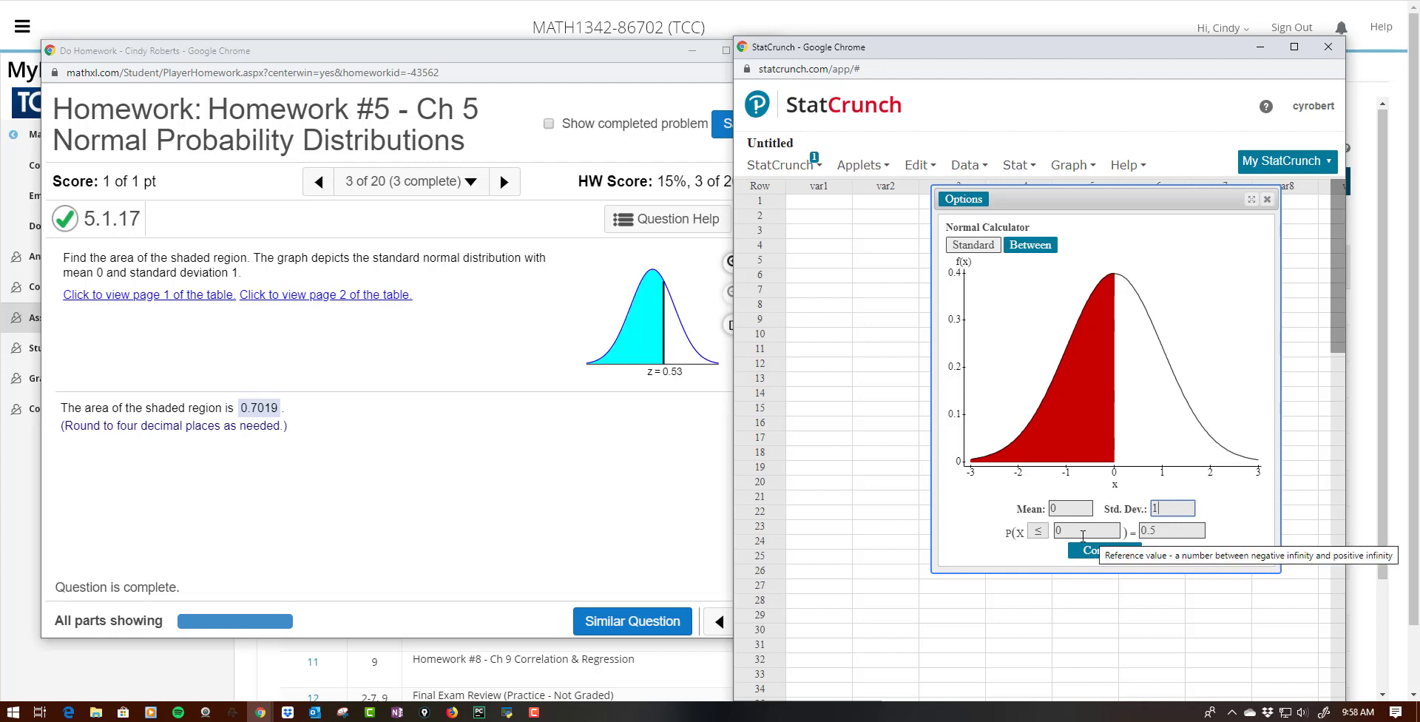
text(0.5)
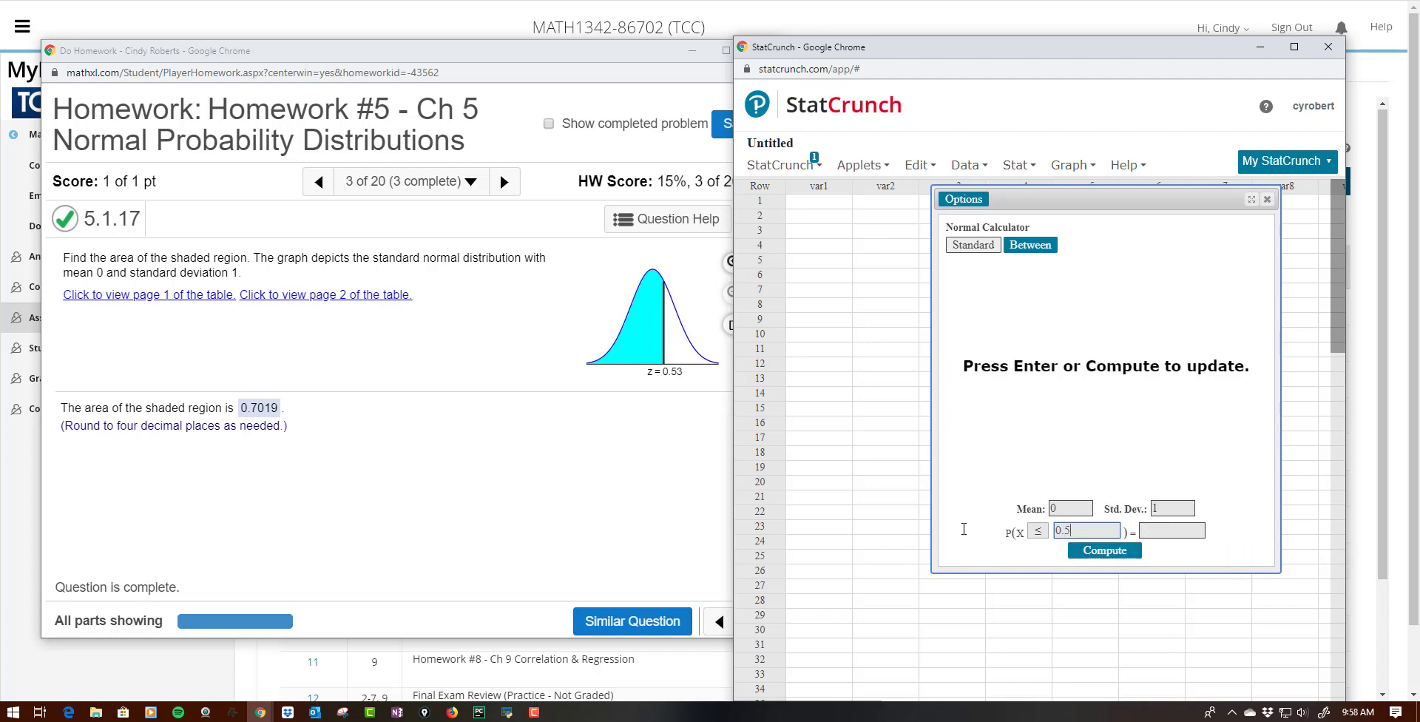
text(3)
click(1106, 551)
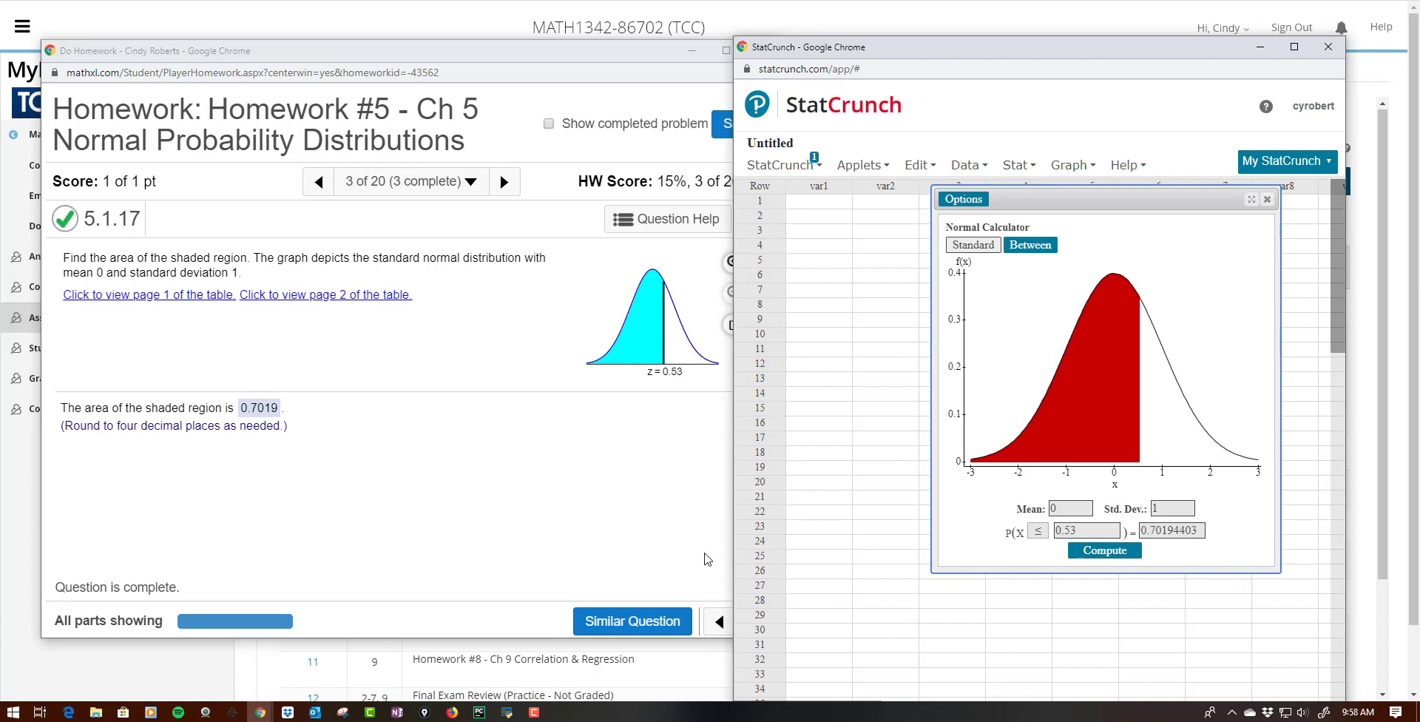
click(504, 182)
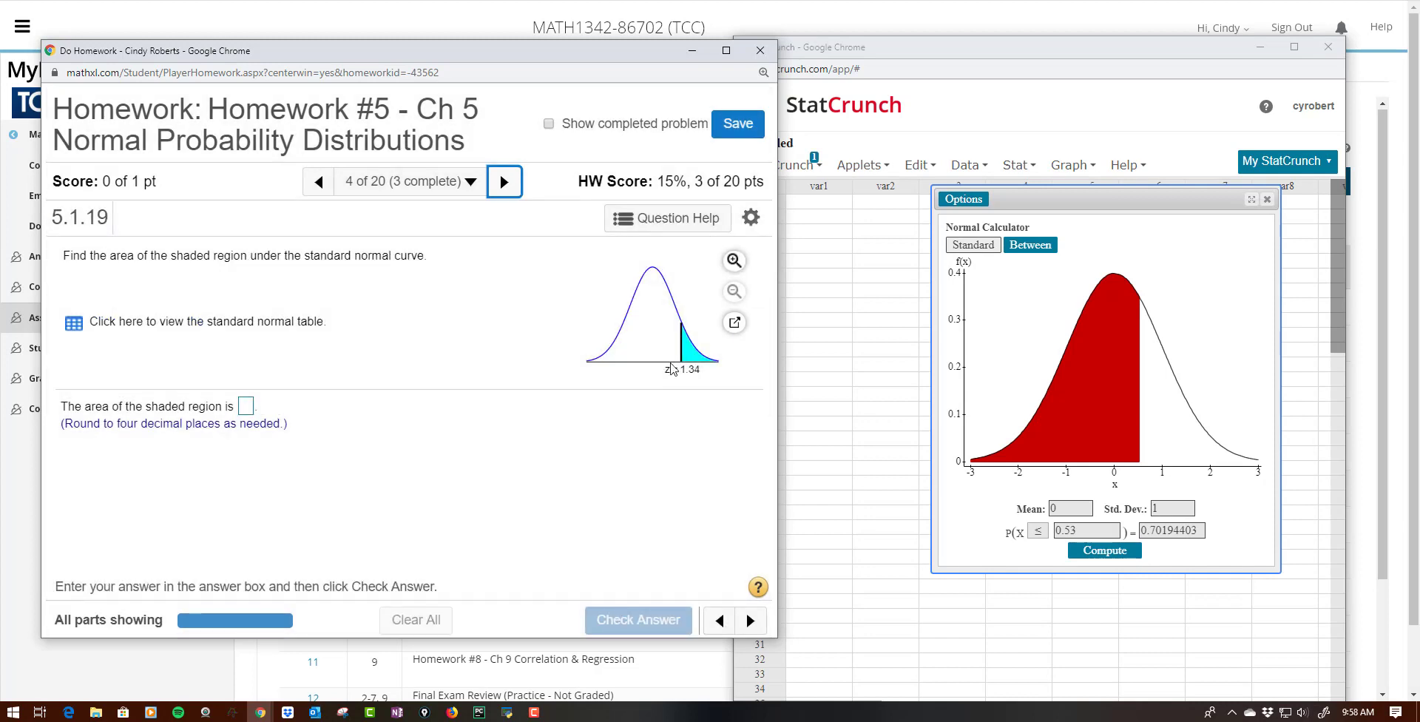
- Switch the calculator to ≥ with x = 1.34 and compute P(X ≥ 1.34) = 0.09012267
click(1038, 530)
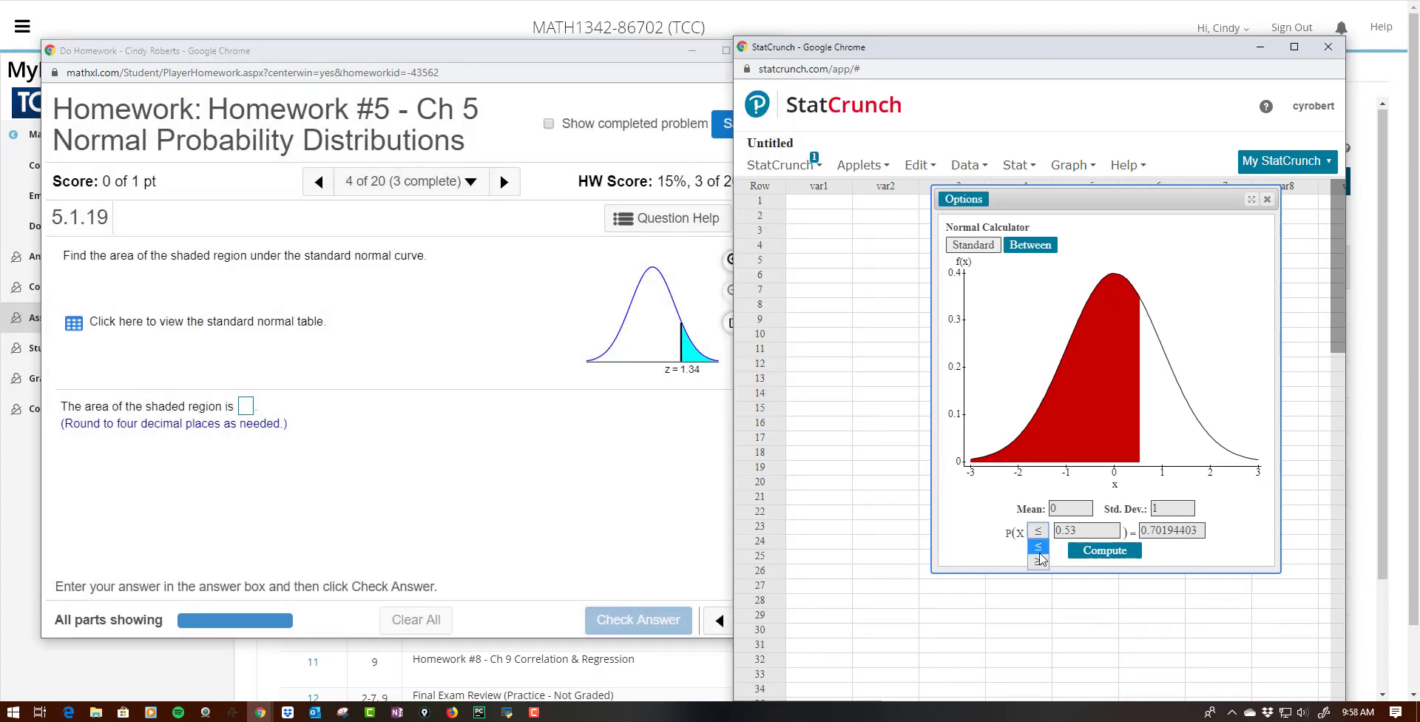
click(1038, 561)
drag(1086, 537, 987, 519)
text(1.34)
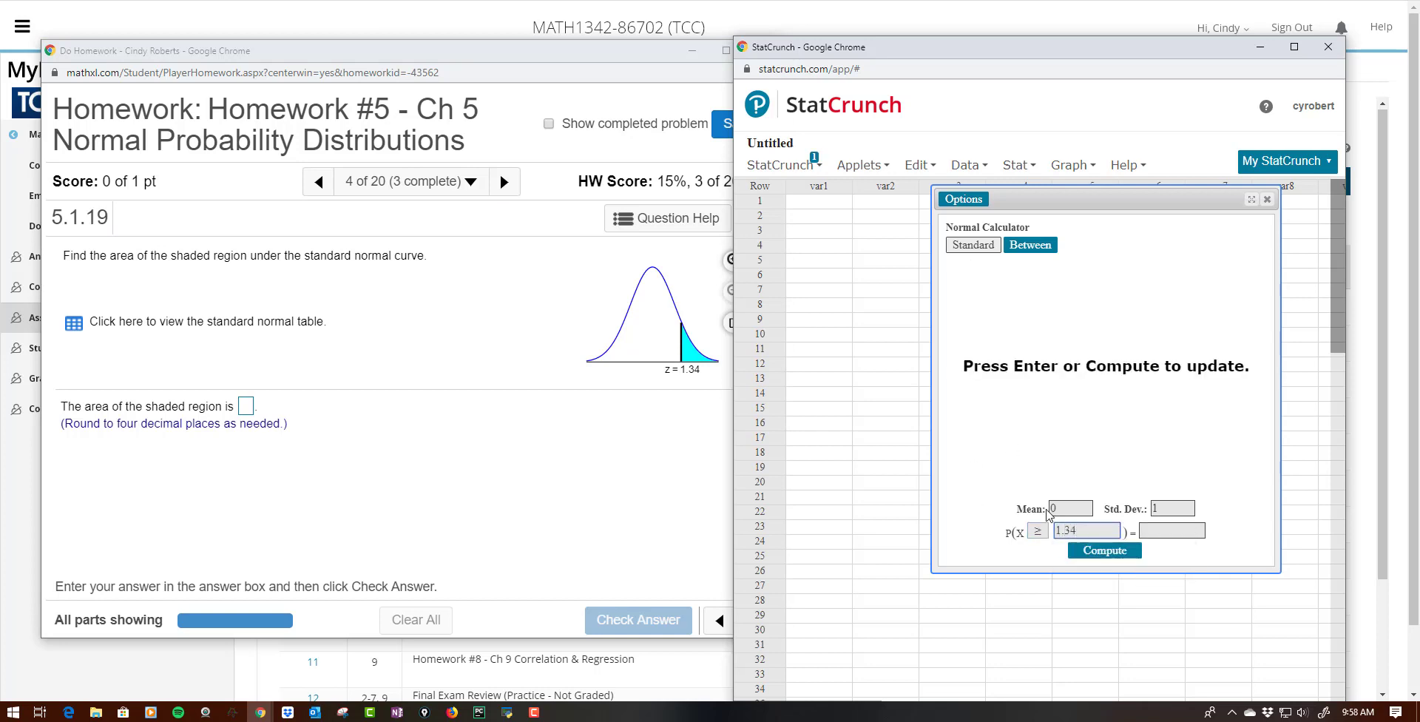
click(1115, 555)
- Submit 0.0901 for question 5.1.19 and move on to question 5.1.21
click(246, 406)
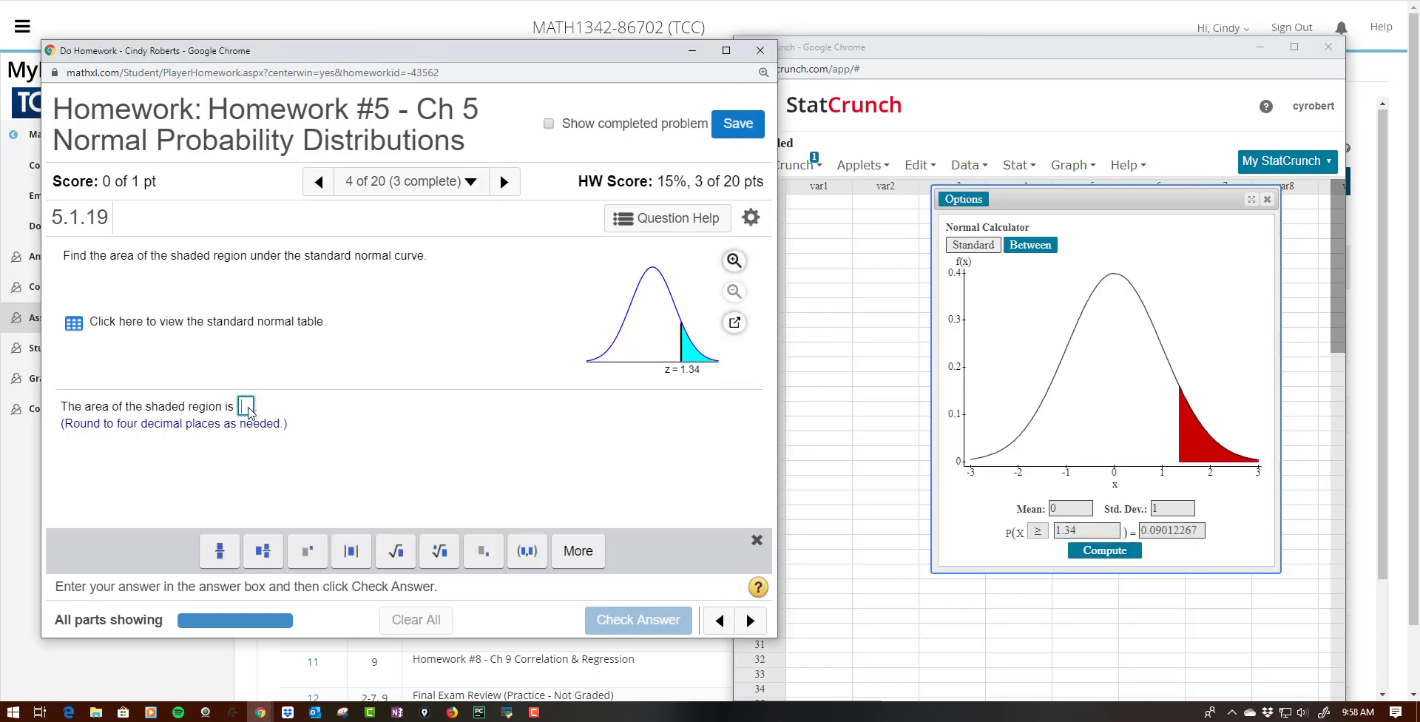
text(0.0)
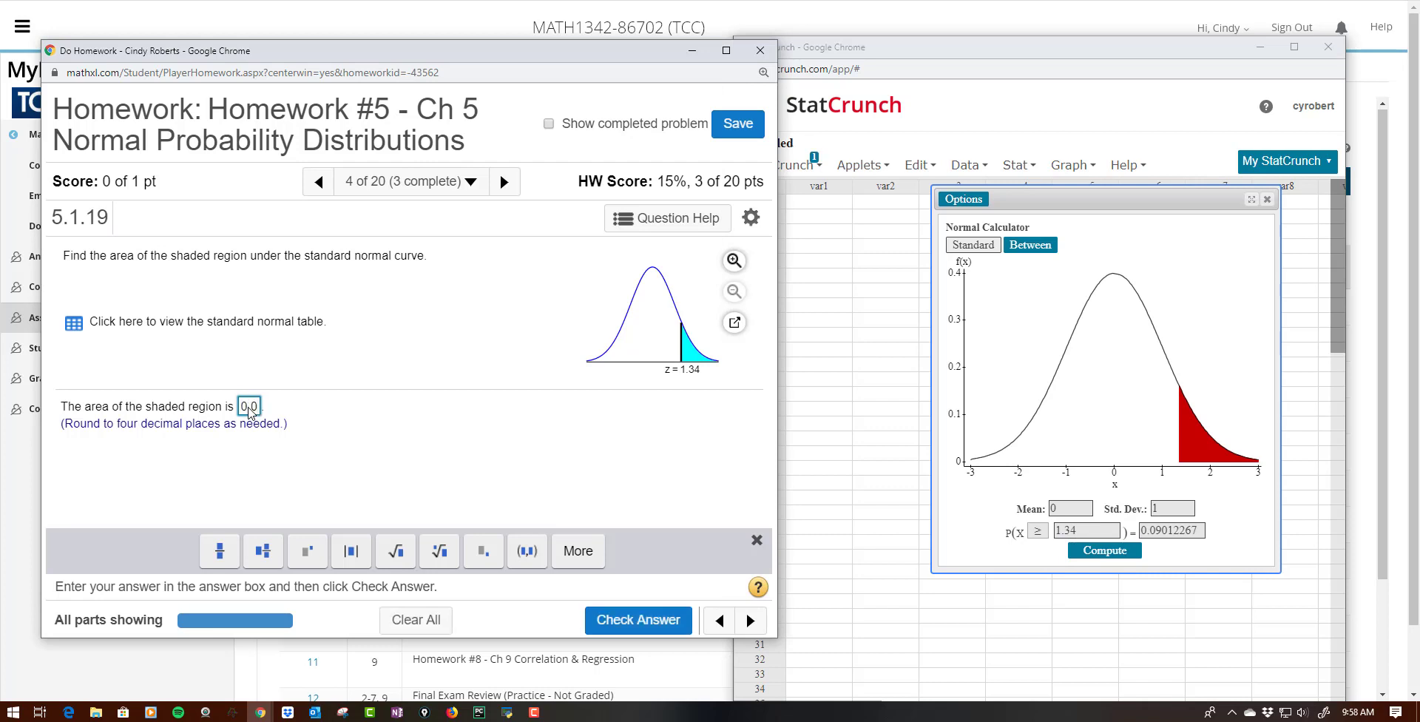
text(901)
click(600, 623)
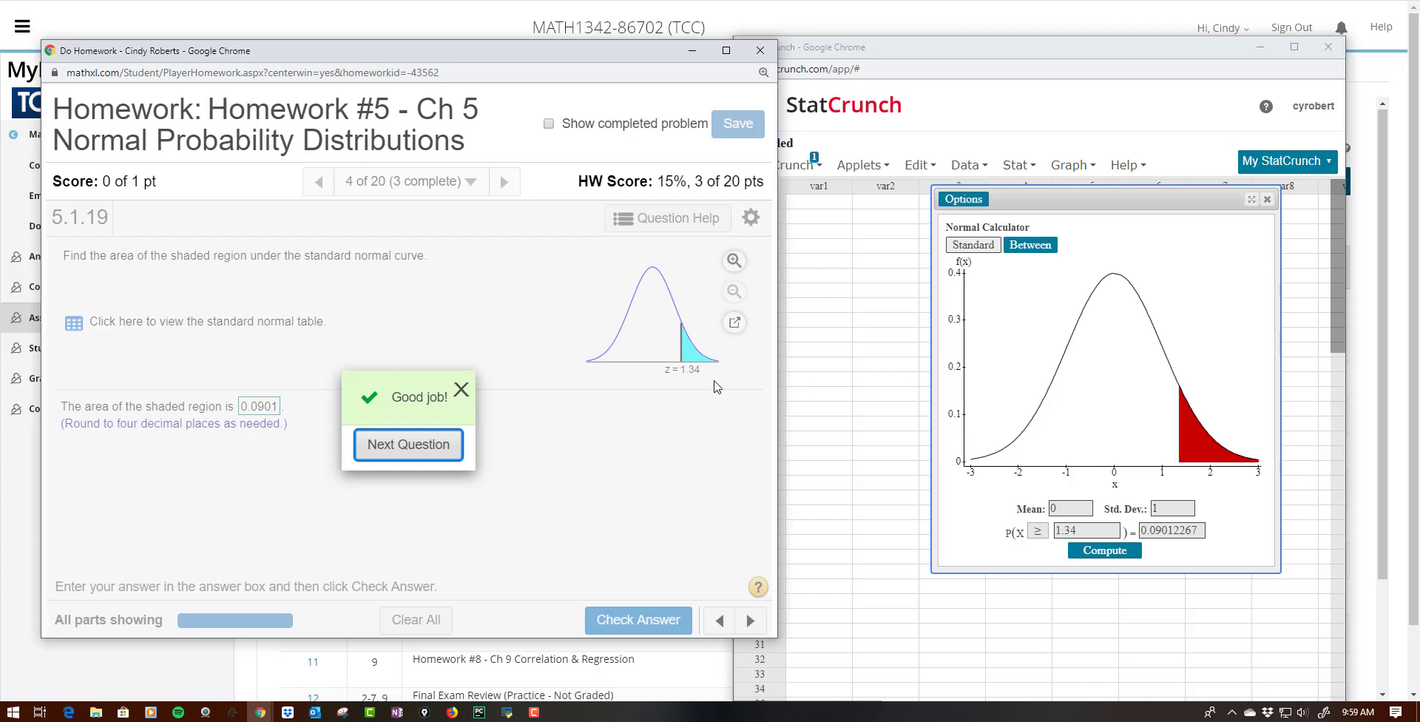
click(435, 445)
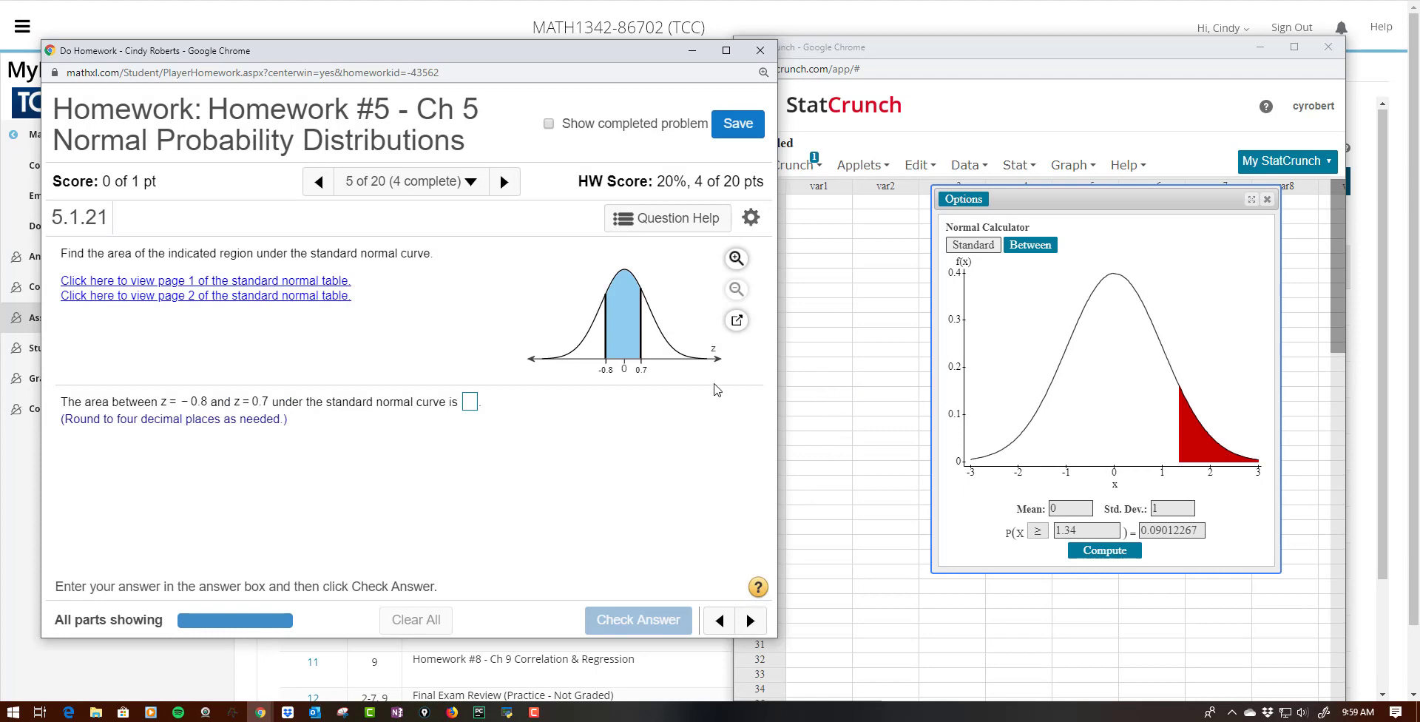
- Compute the standard normal area between −0.8 and 0.7 in StatCrunch, giving 0.54618095
click(1029, 250)
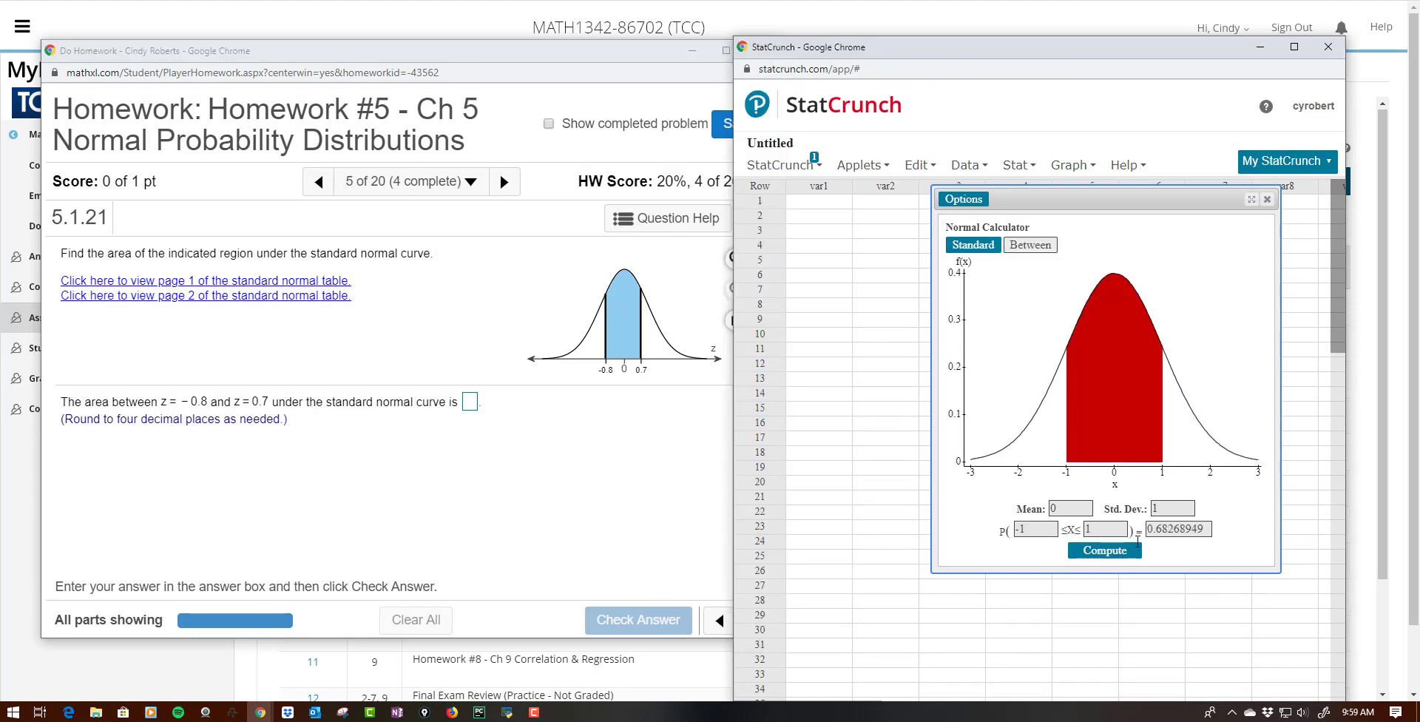
double_click(1024, 529)
text(-)
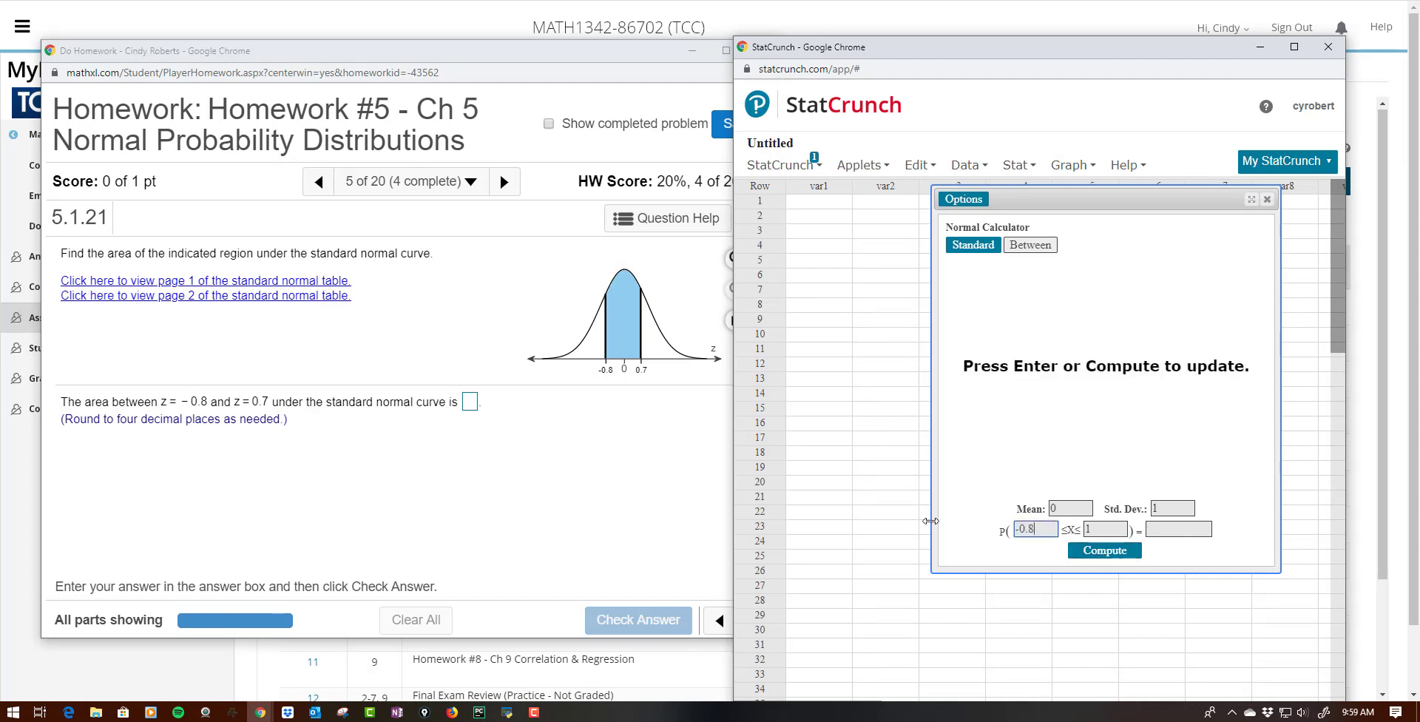
text(0.7)
click(1109, 550)
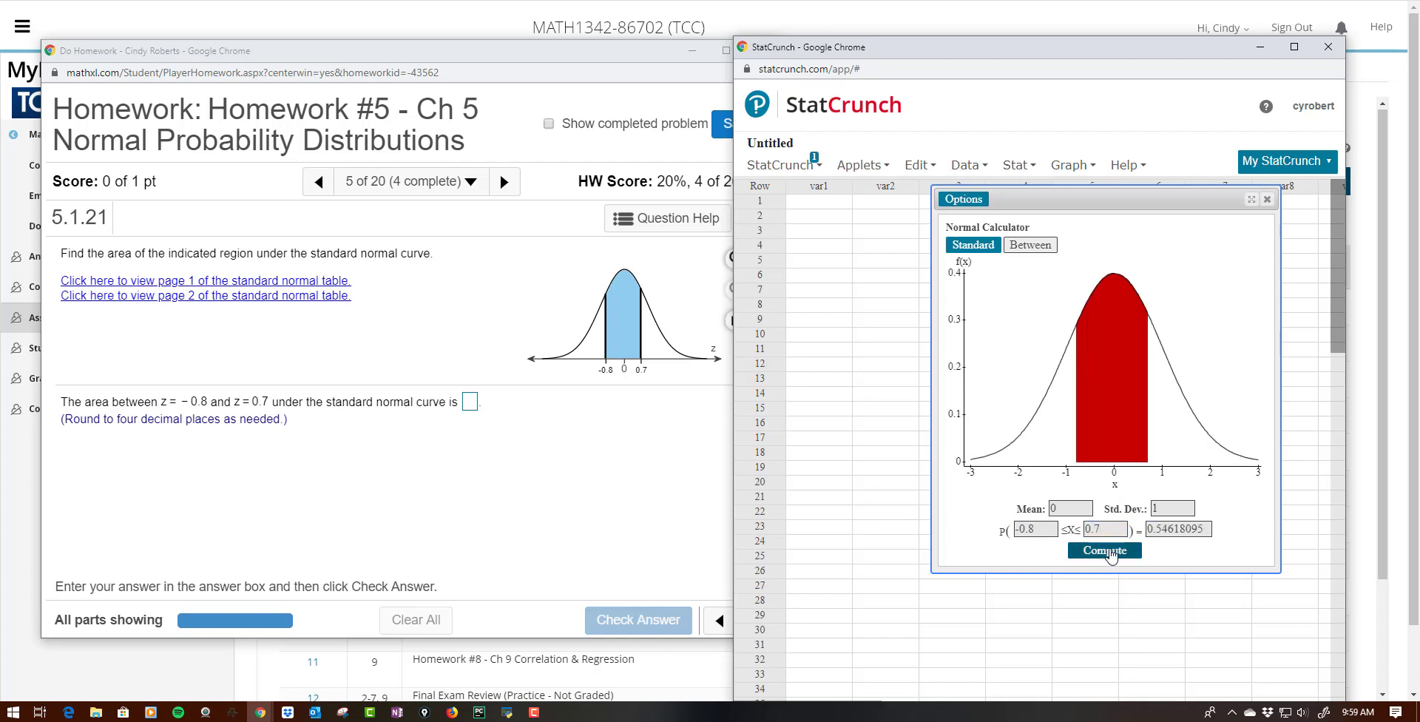
- Submit 0.5462 for question 5.1.21 and go on to question 5.1.41
click(469, 404)
text(0.546)
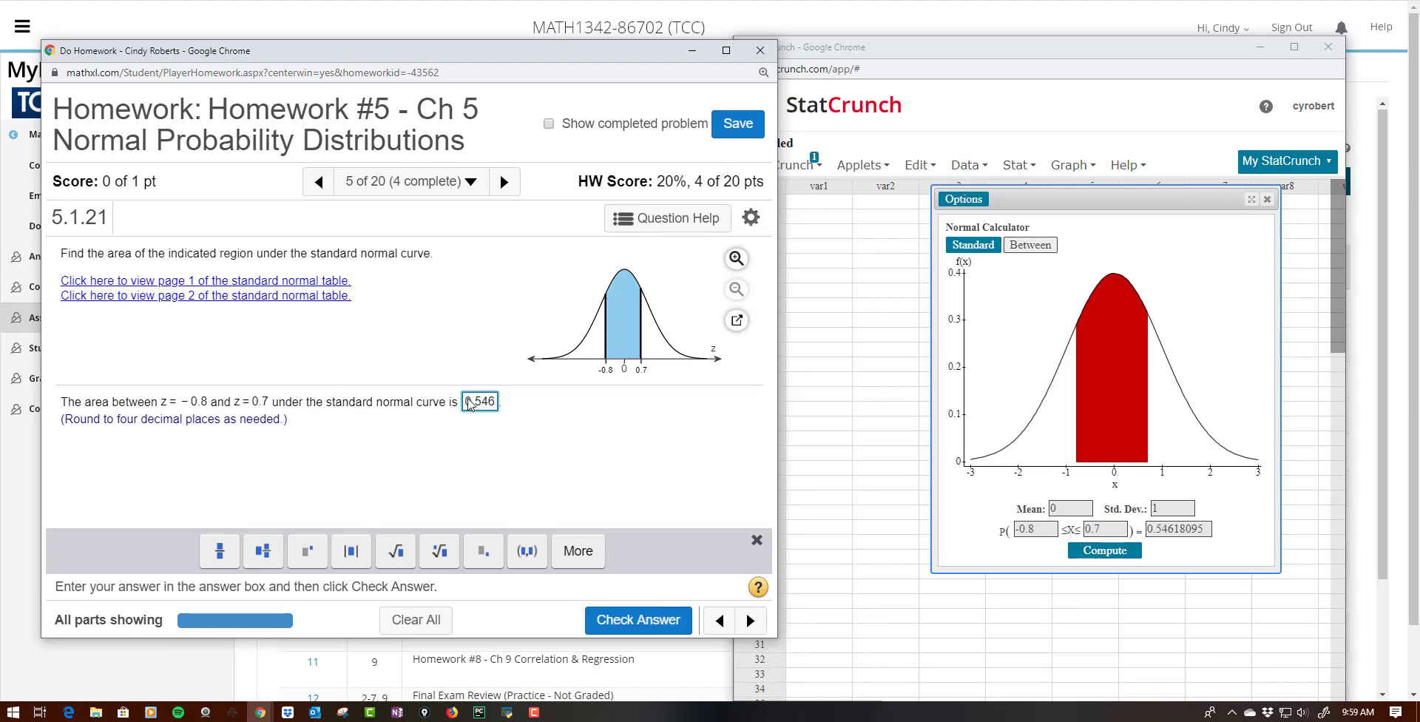
text(2)
click(637, 619)
click(409, 444)
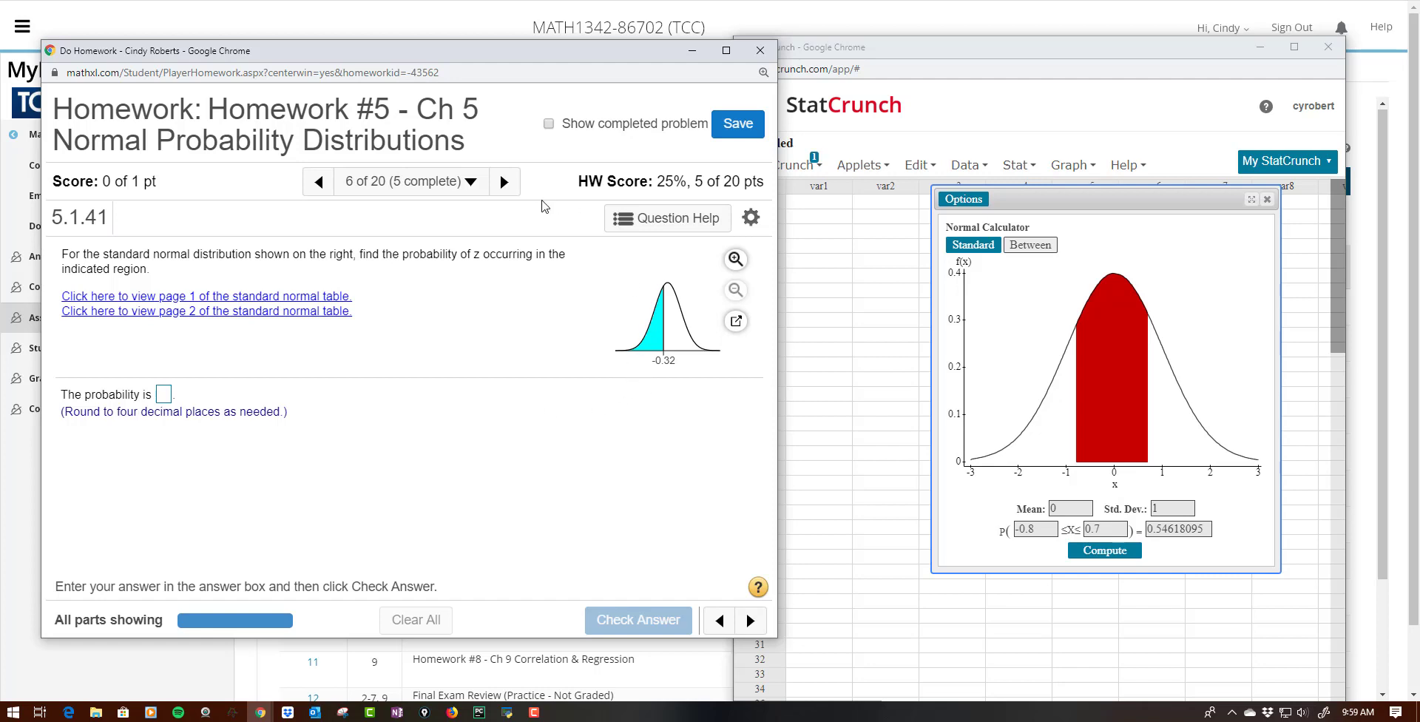
- Skip ahead three questions to question 9 of 20, 5.2.10-T, on reading test scores
click(510, 190)
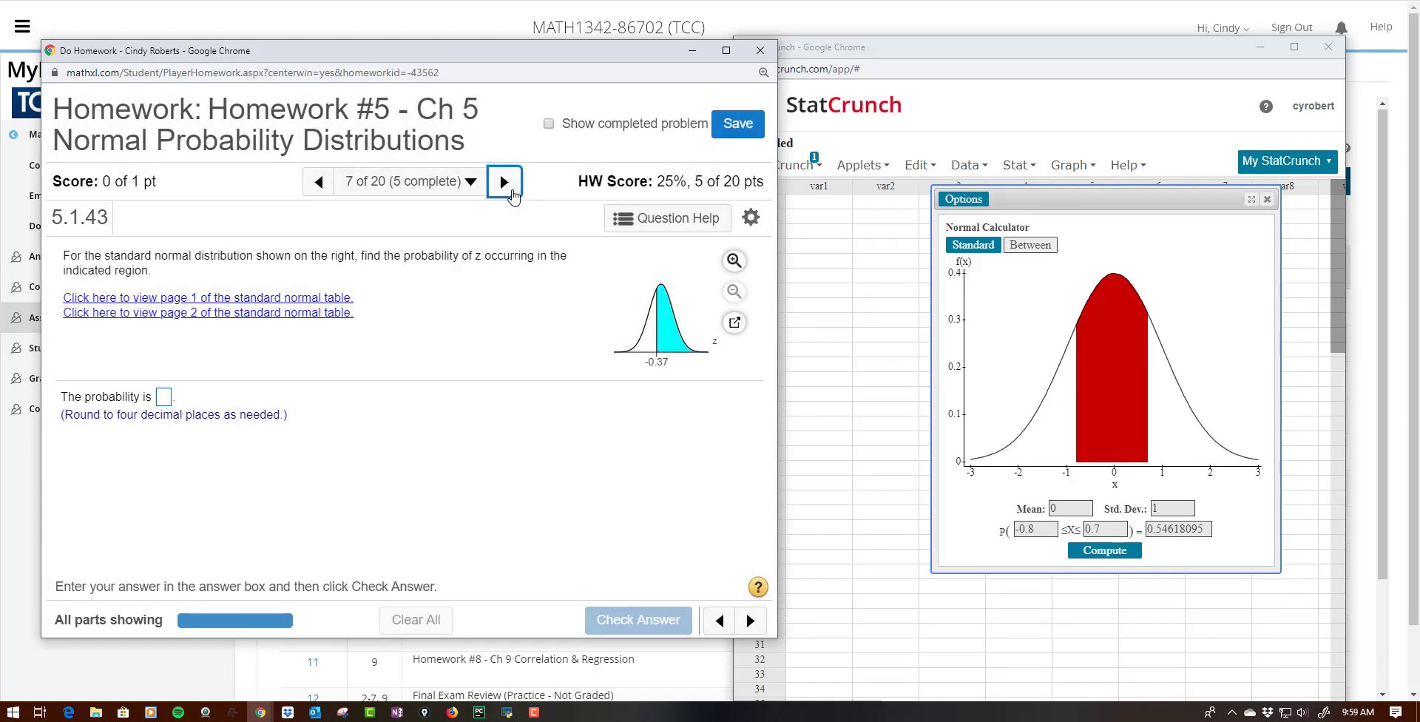
click(504, 183)
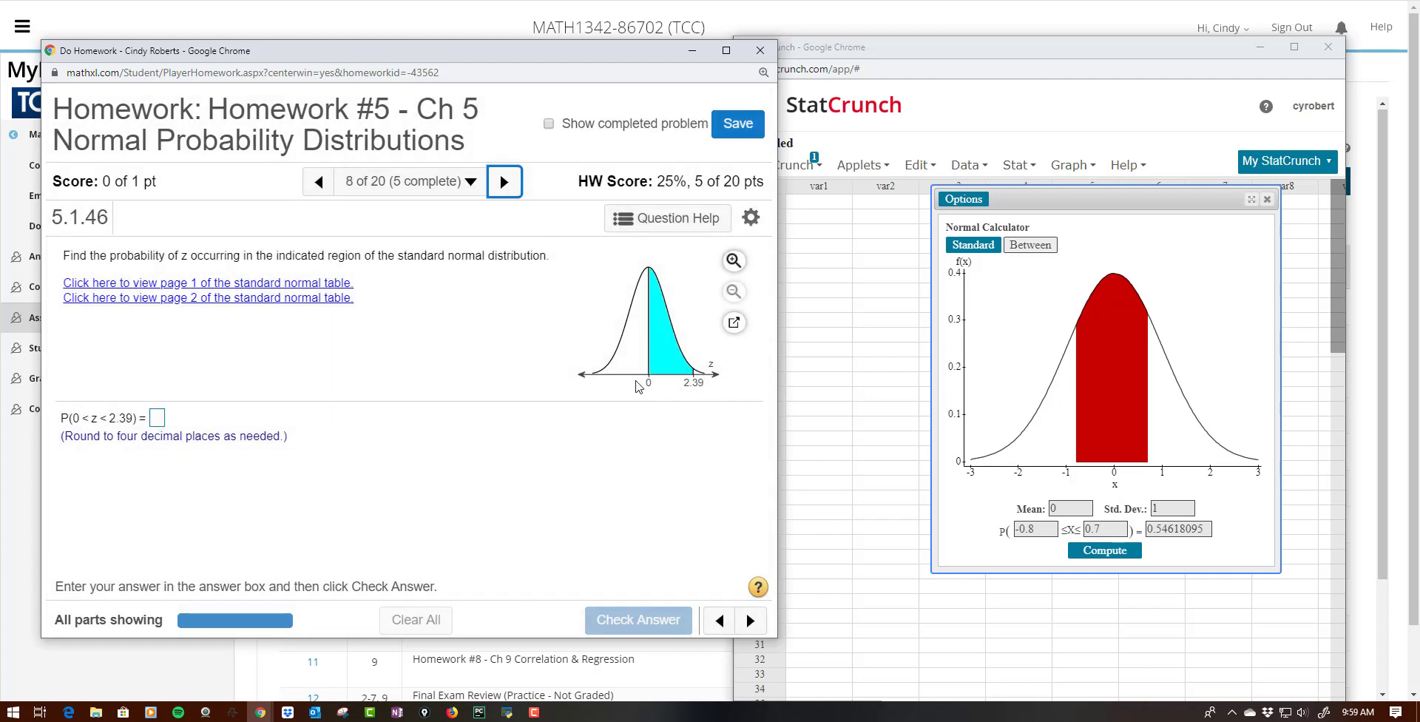
click(504, 186)
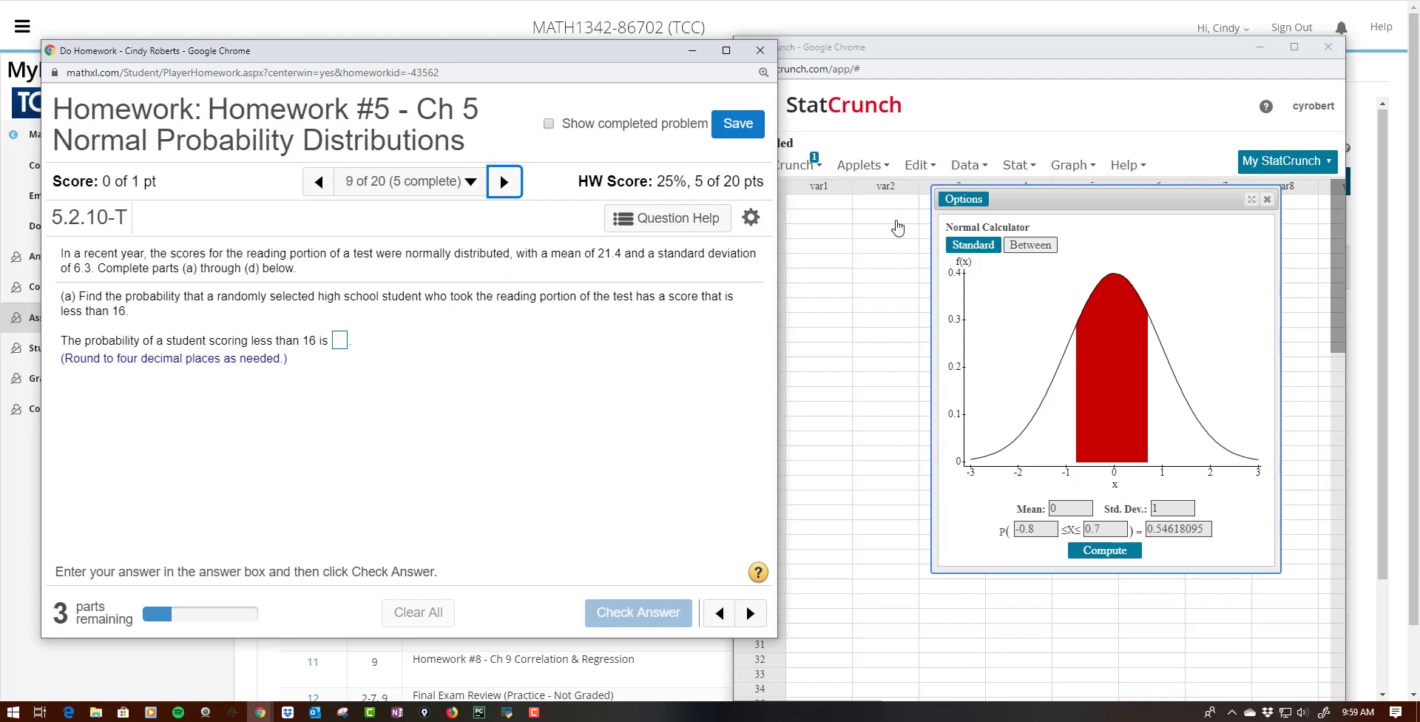
- Set the Normal calculator's mean to 21.4 and standard deviation to 6.3
click(974, 245)
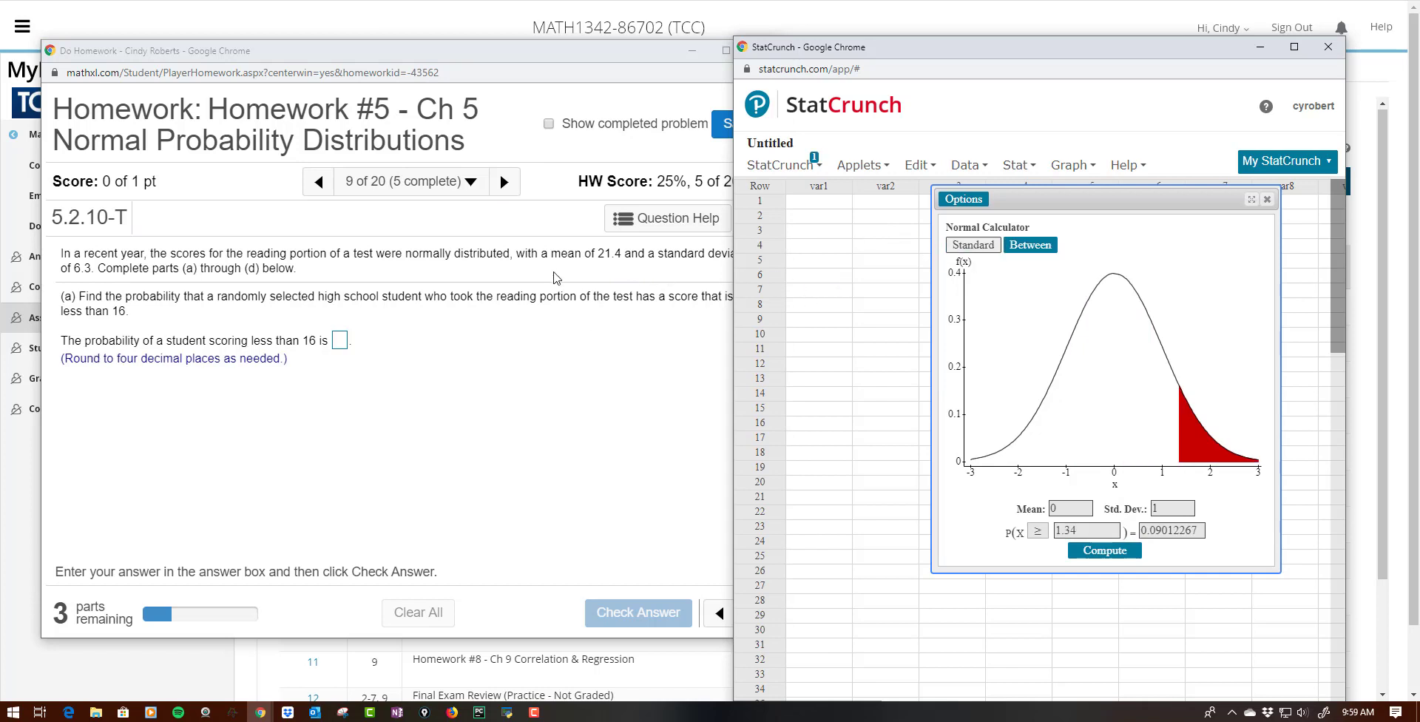
click(1021, 509)
key(BackSpace)
text(21.4)
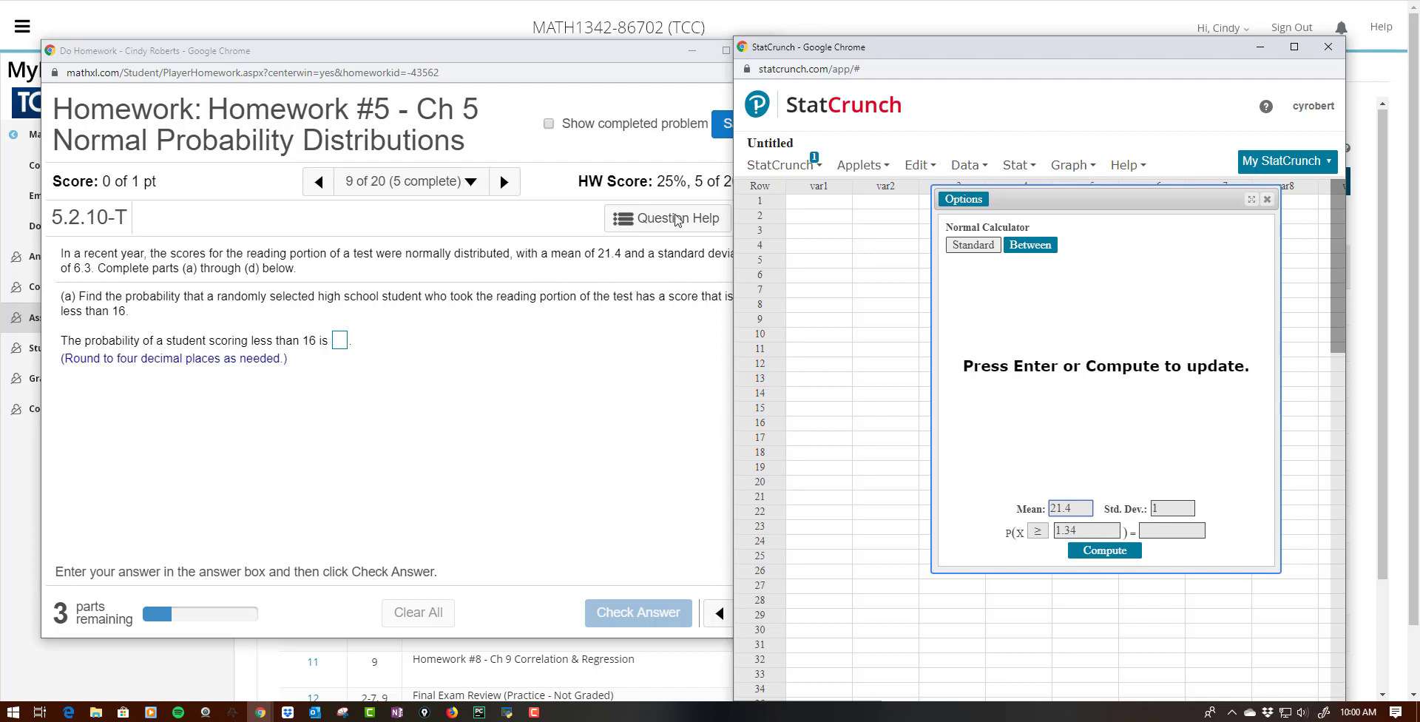
mouse_move(830, 52)
mouse_down()
mouse_move(828, 152)
mouse_move(830, 50)
mouse_move(827, 63)
mouse_up()
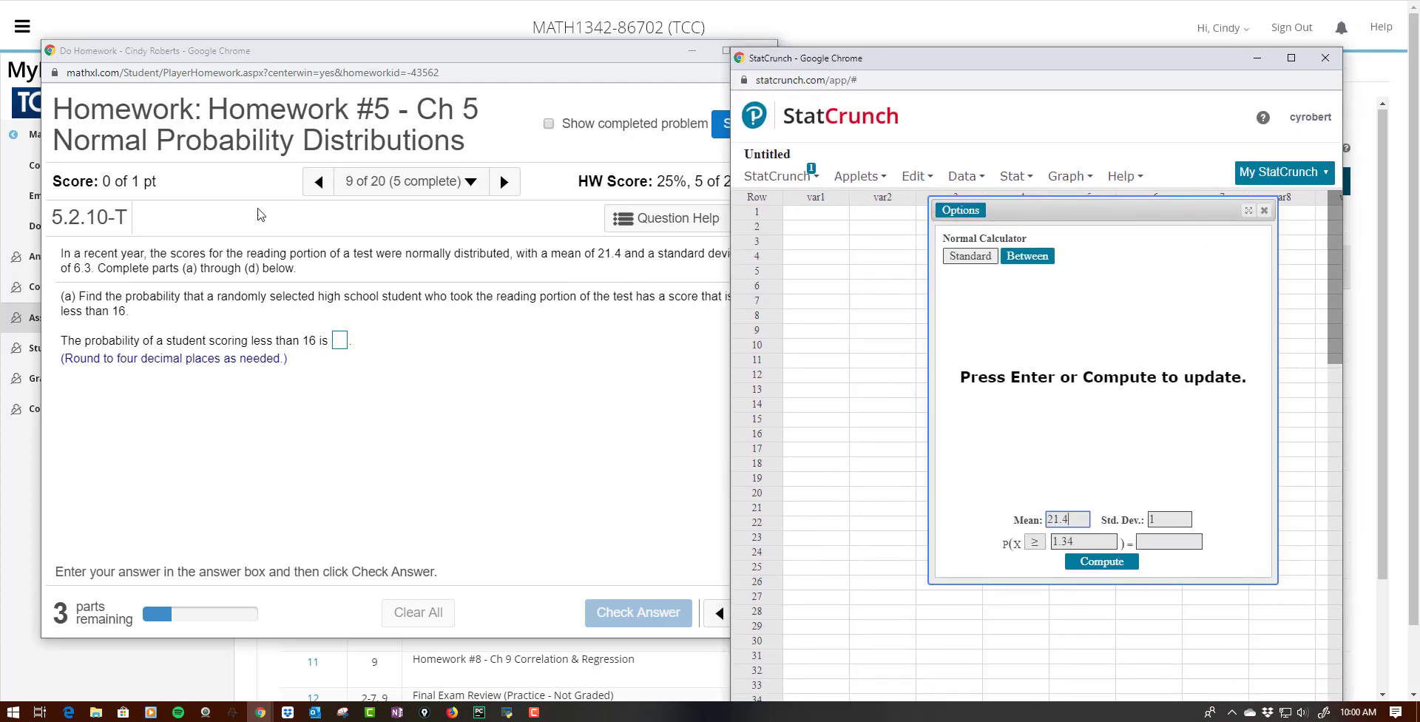
double_click(1167, 520)
- Switch to ≤ with cutoff 16 and compute P(X ≤ 16) = 0.19568297
click(1035, 543)
click(1037, 556)
key(space)
key(Up)
key(Return)
drag(1078, 542, 994, 546)
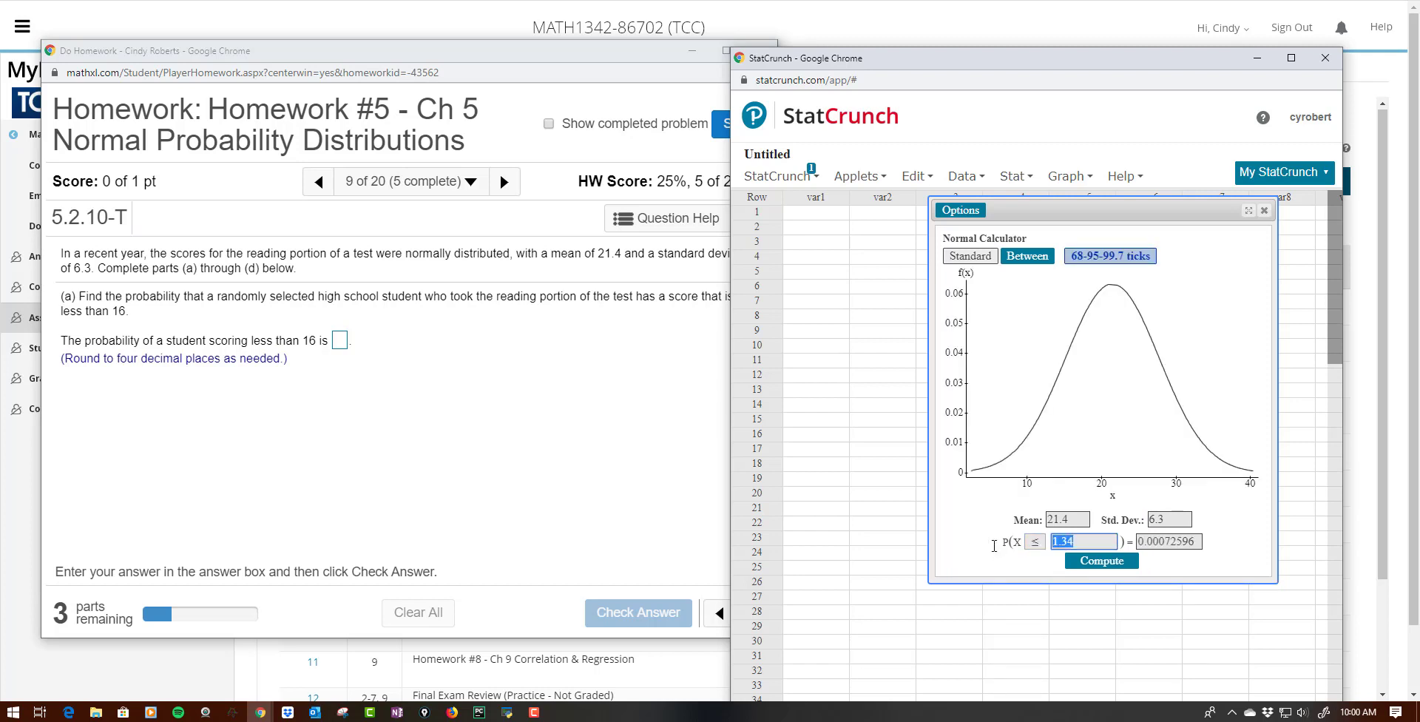
text(16)
click(1098, 564)
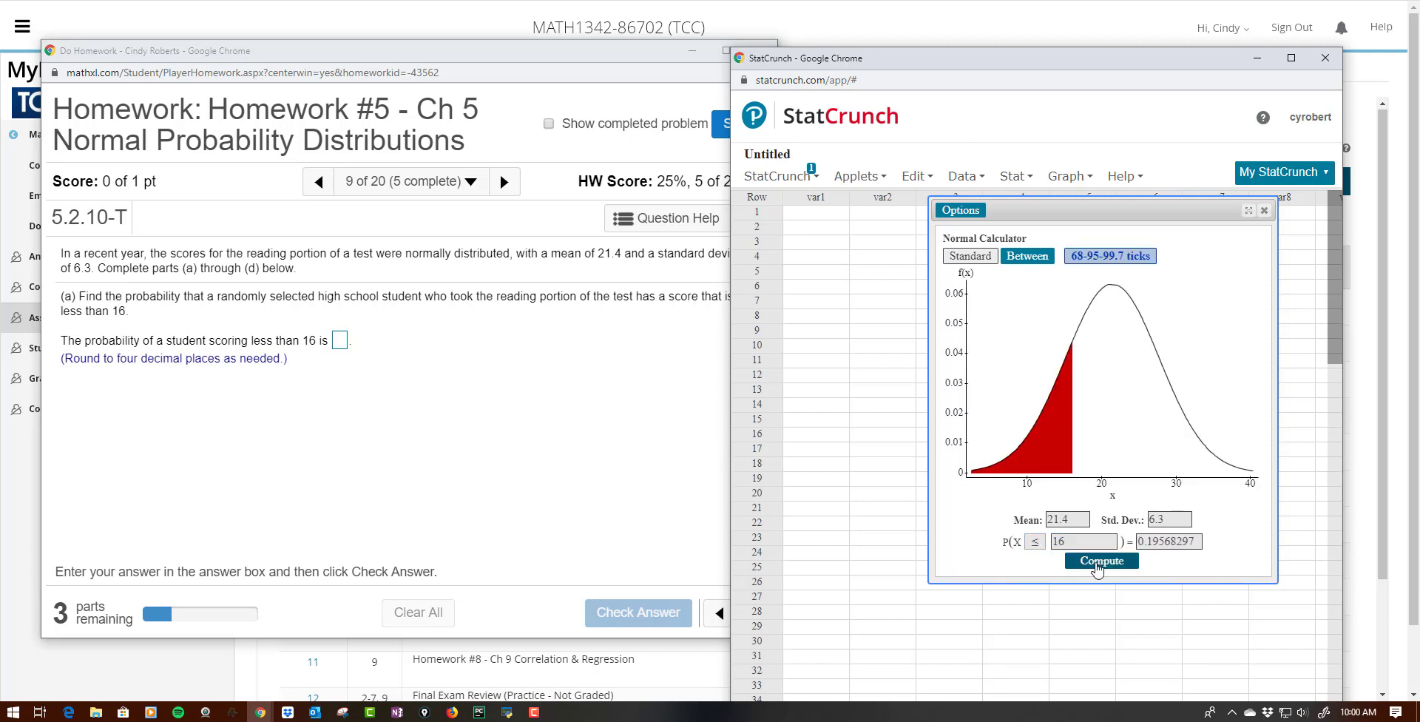
- Submit 0.1957 as the part (a) answer and dismiss the confirmation
click(339, 342)
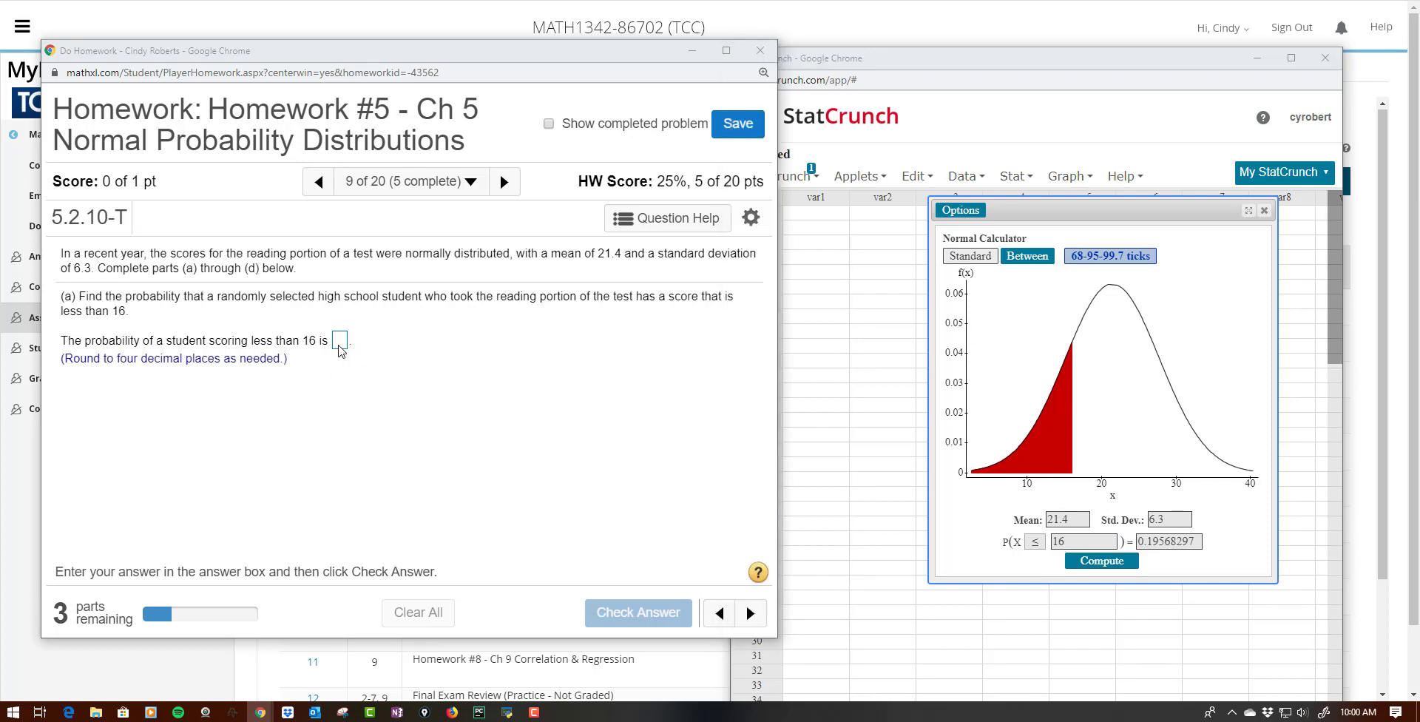
text(0.19)
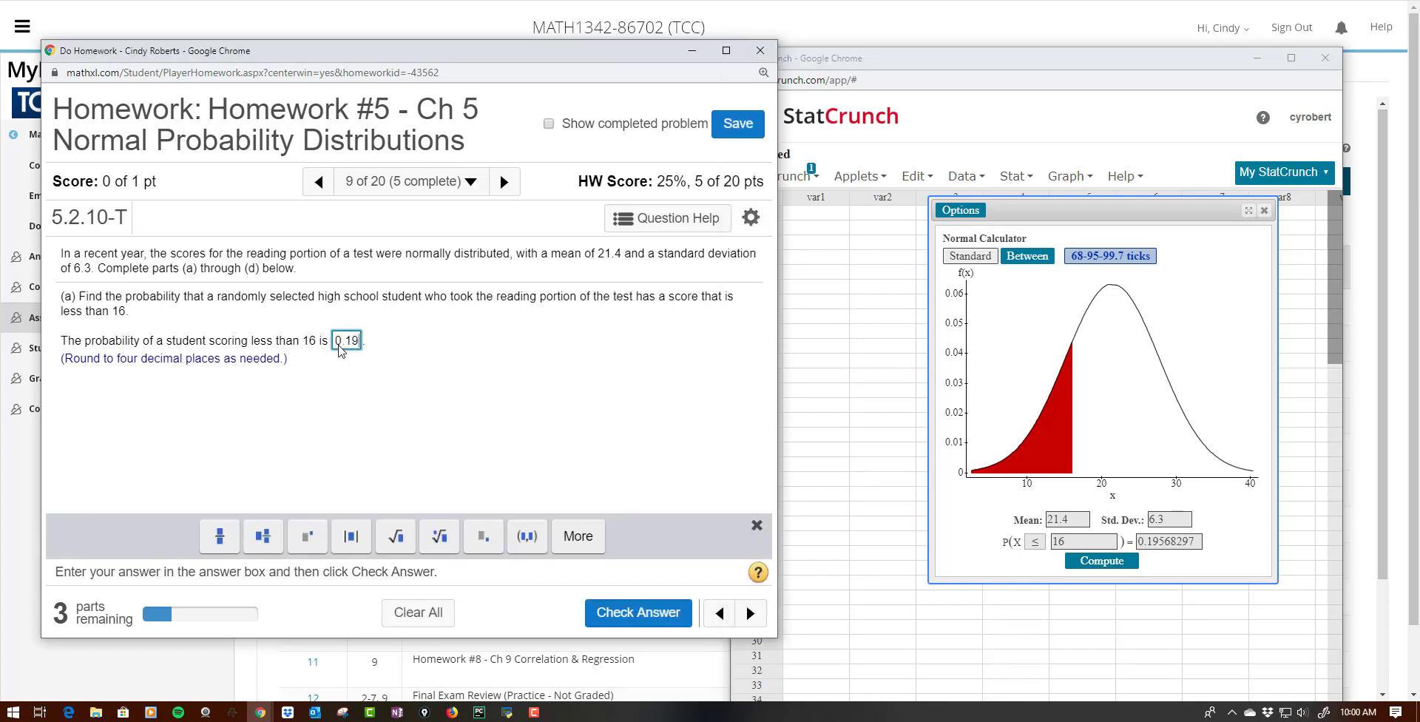
text(57)
click(638, 614)
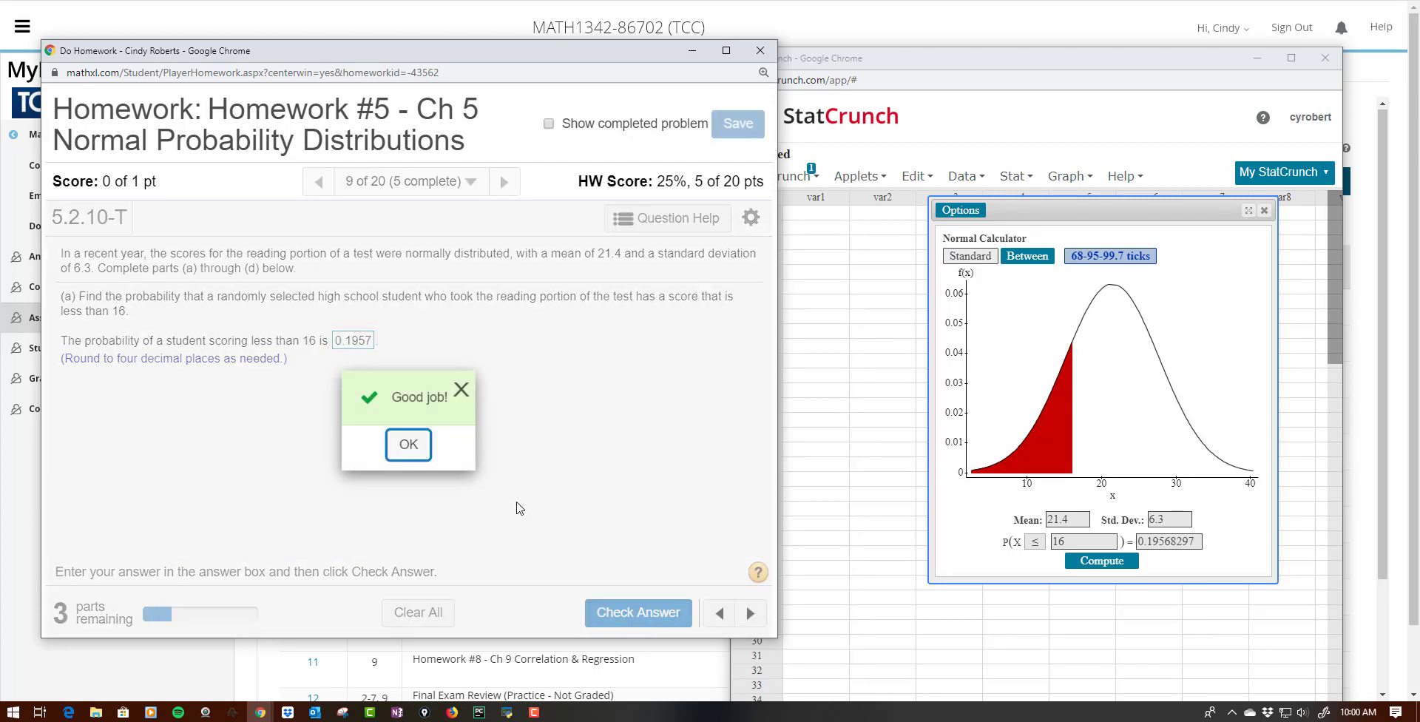
click(409, 445)
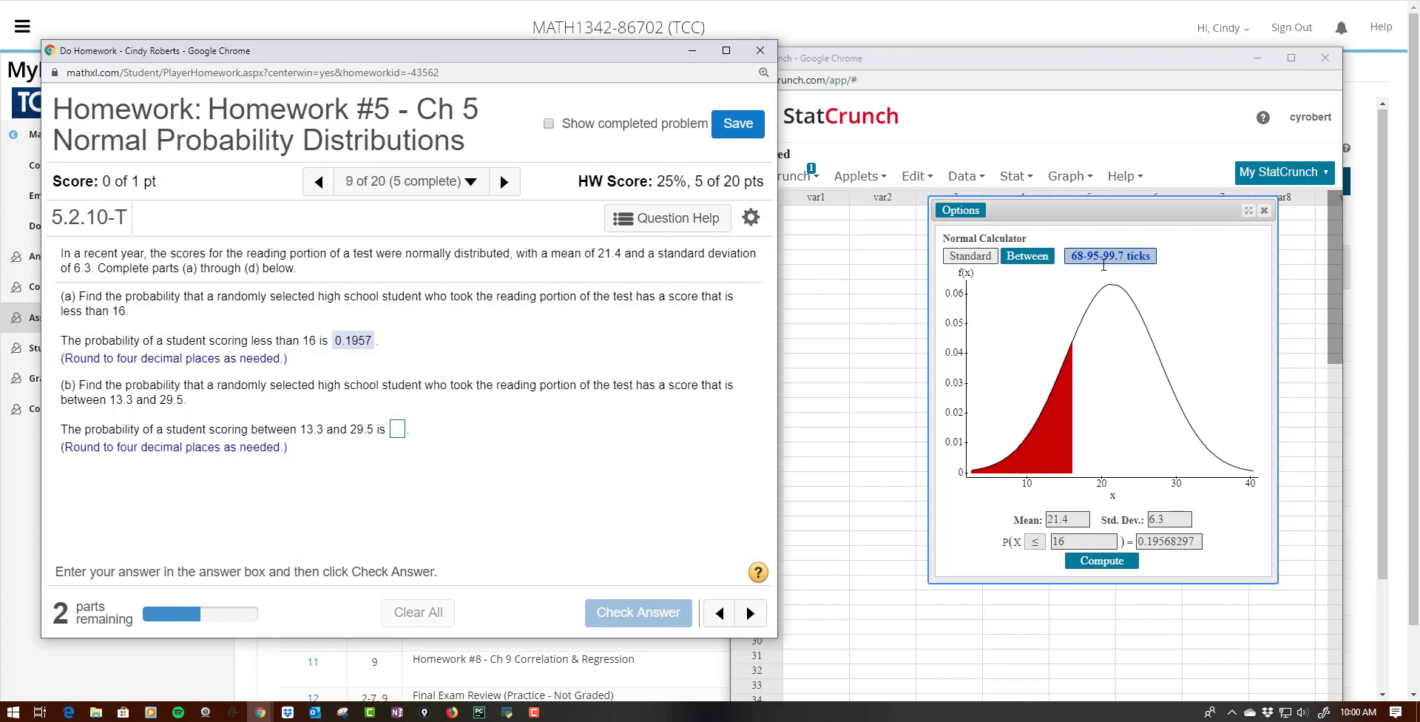
- Compute the between-bounds probability P(13.3 ≤ X ≤ 29.5) = 0.80145721 in StatCrunch
click(1027, 255)
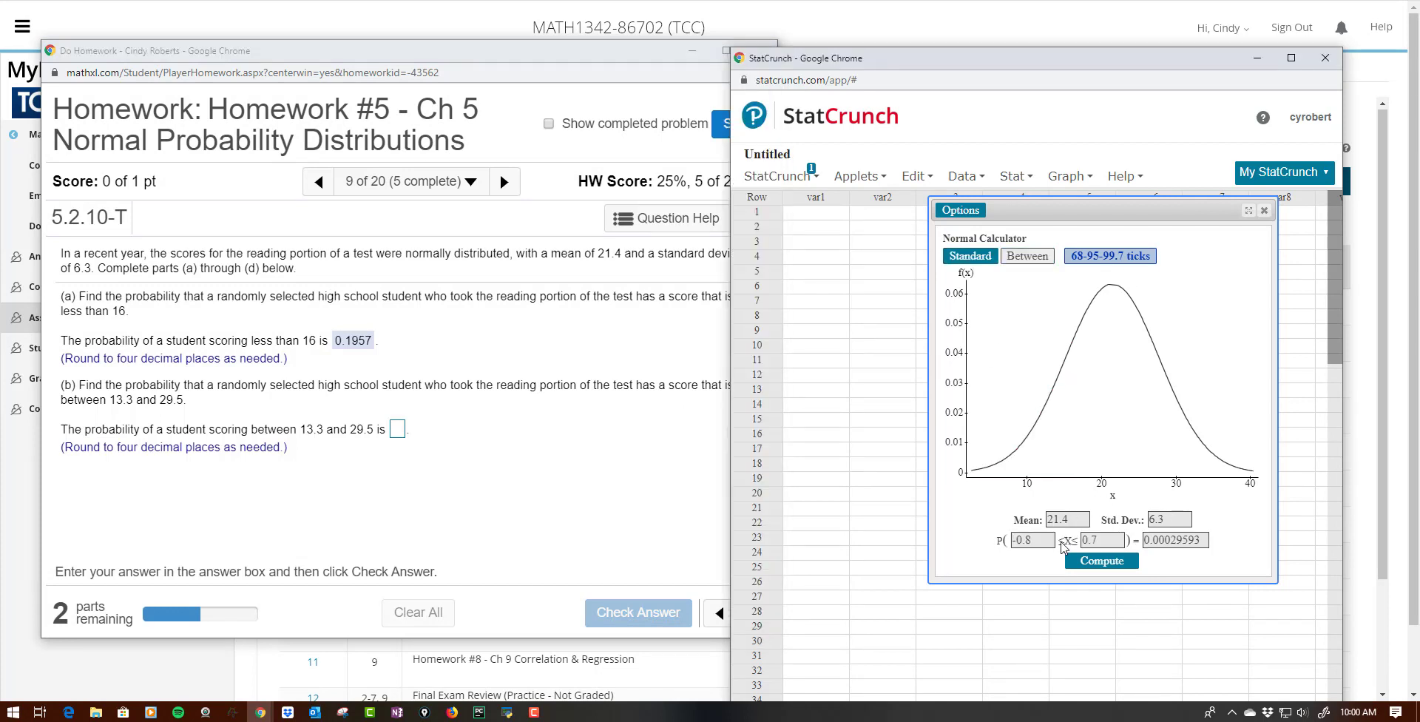
drag(952, 538, 916, 544)
text(13.3)
key(Tab)
text(29.95)
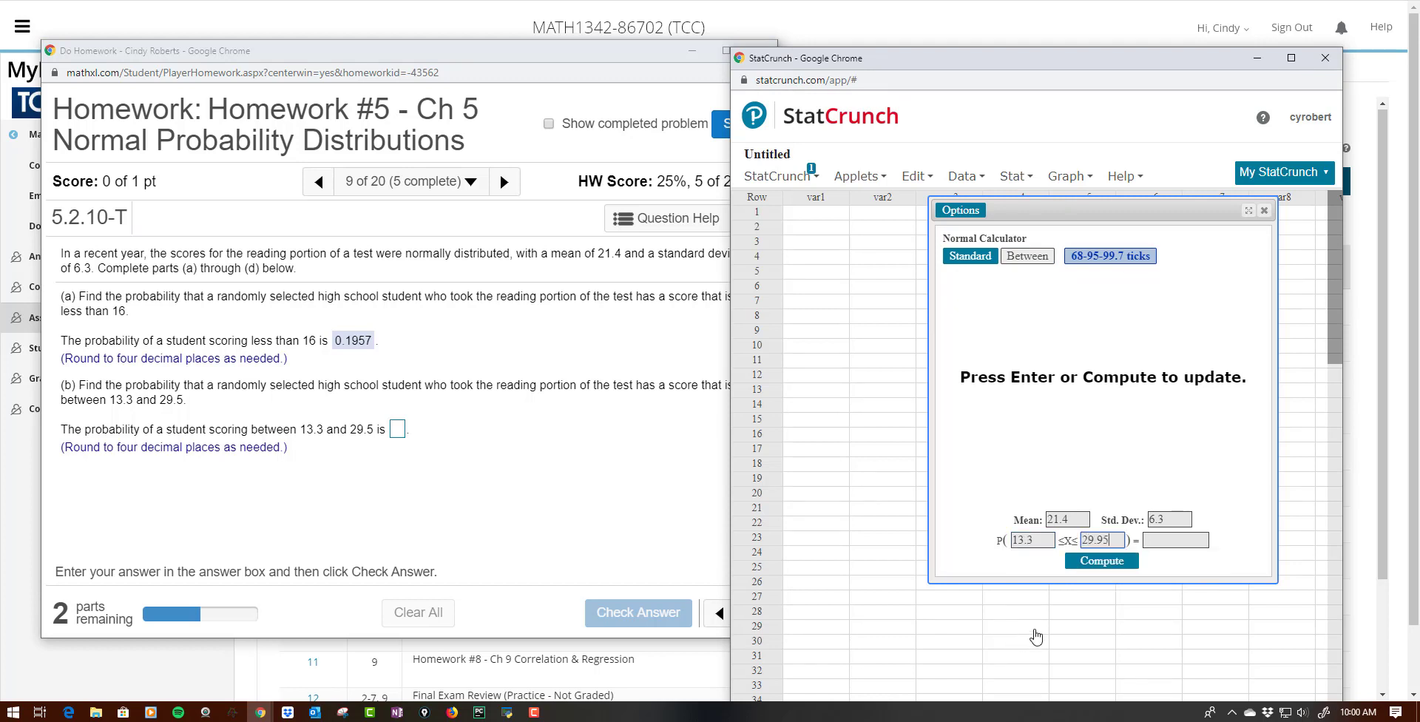
click(1117, 565)
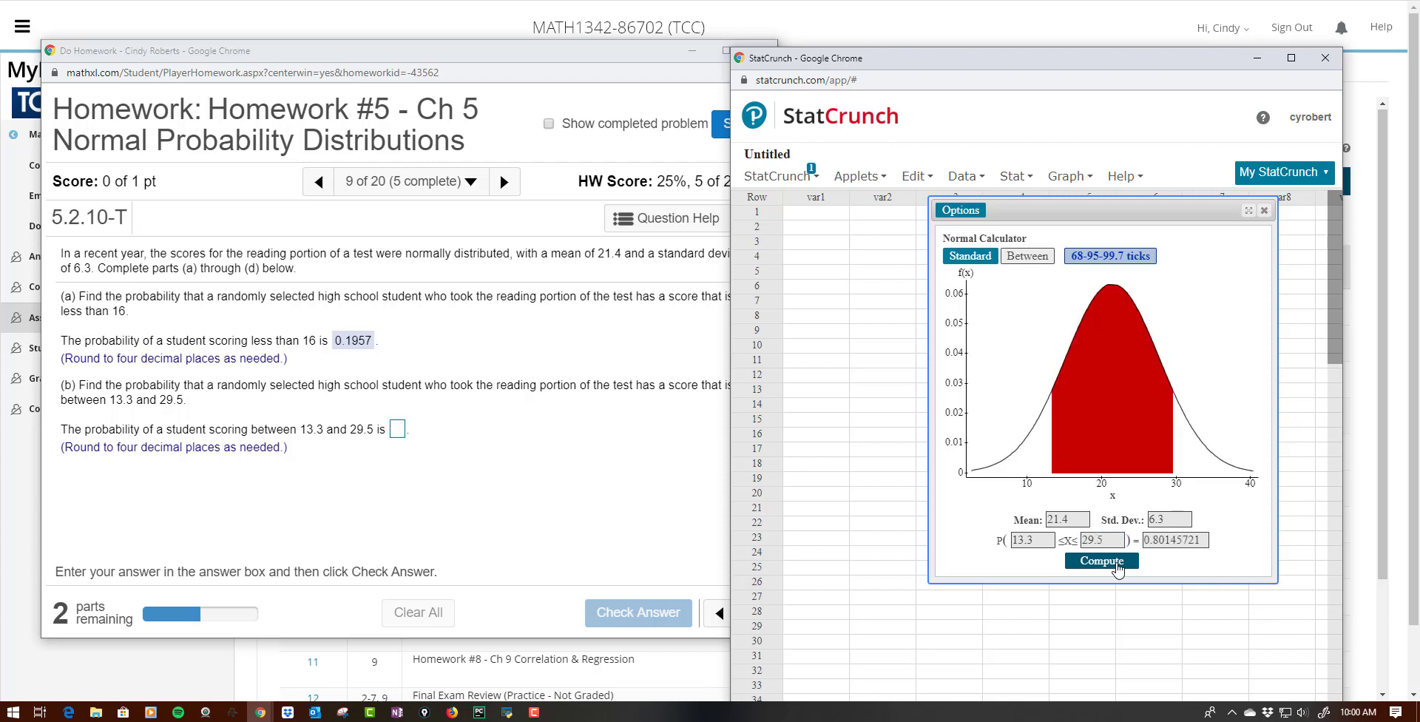
- Submit 0.8015 as the part (b) answer and dismiss the confirmation
click(400, 435)
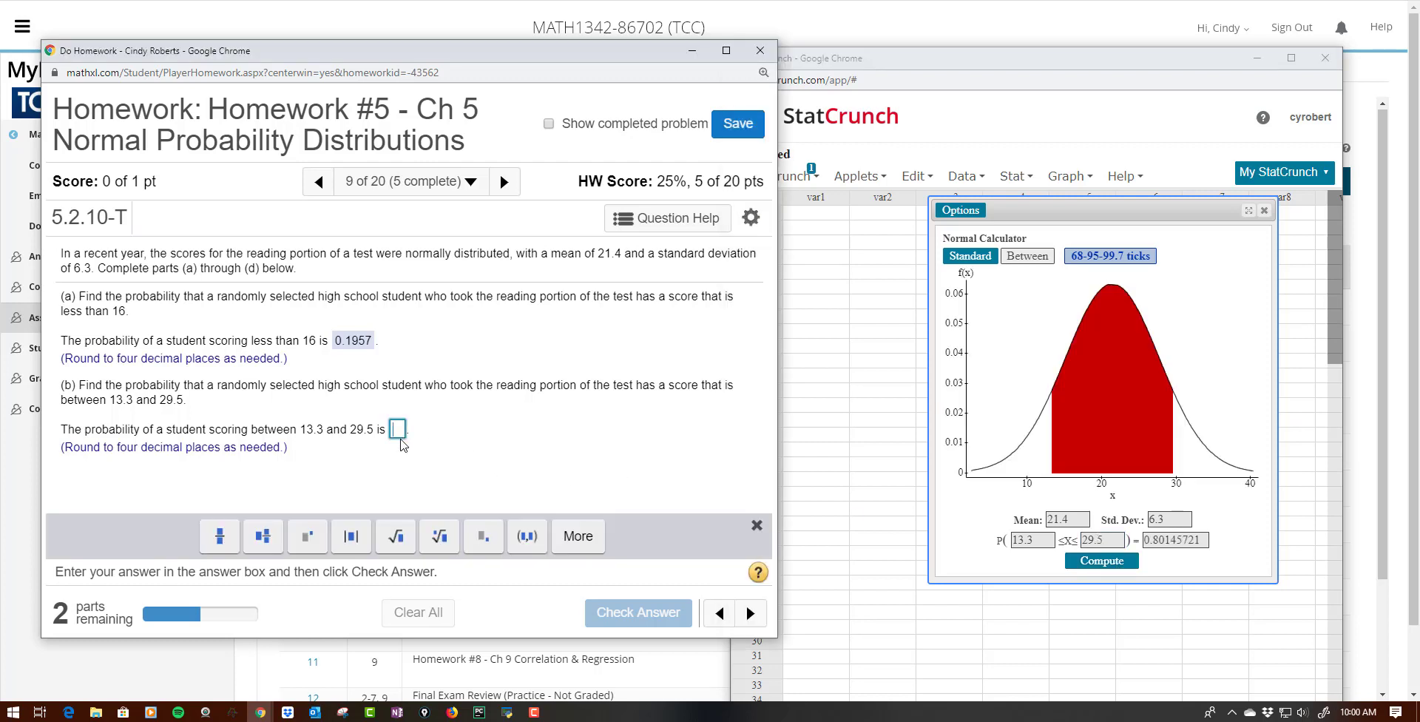
text(0)
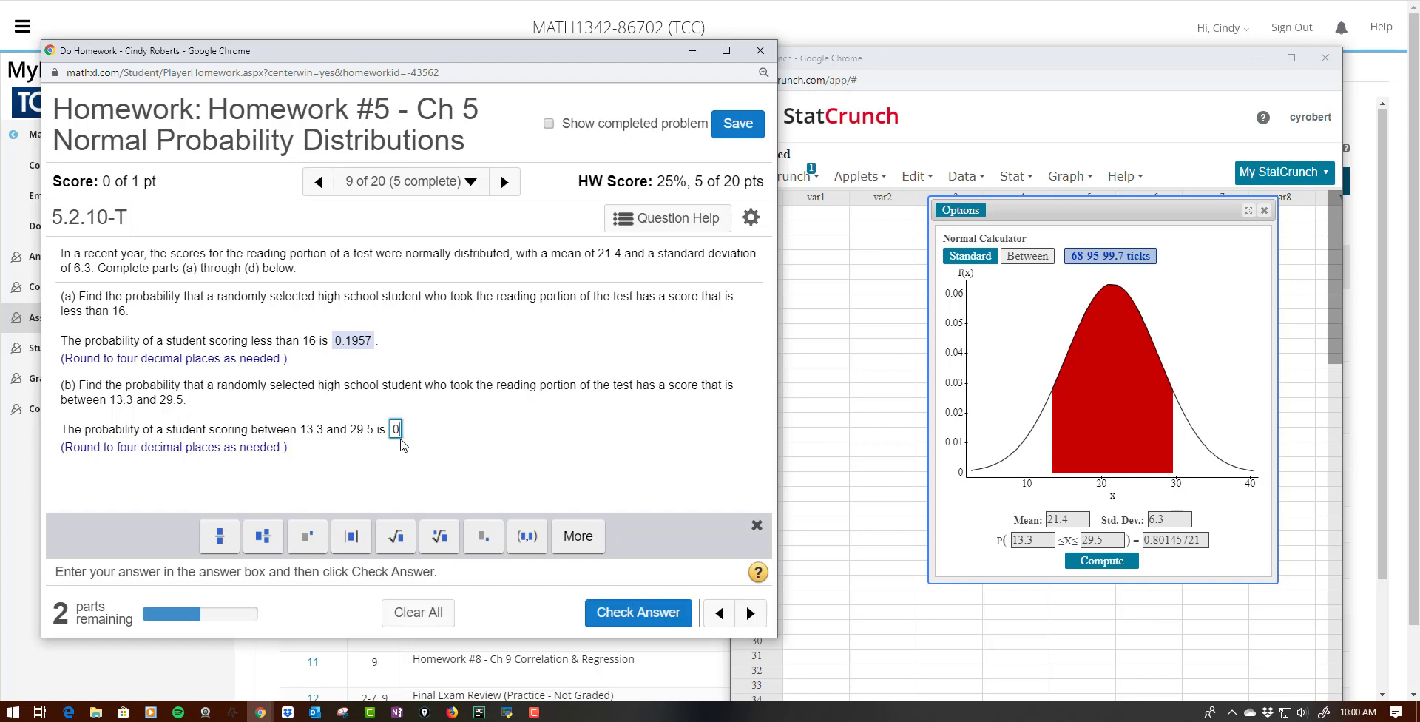
text(.8015)
key(Return)
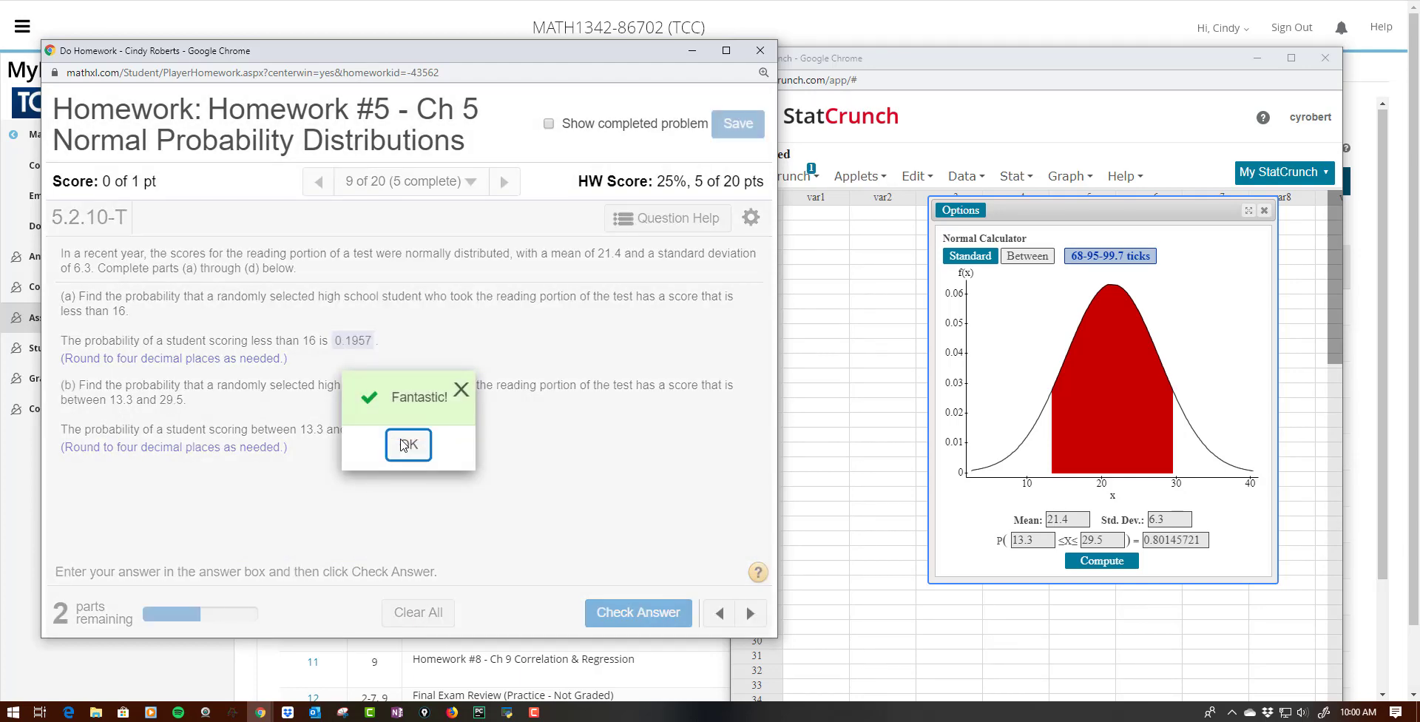
key(Return)
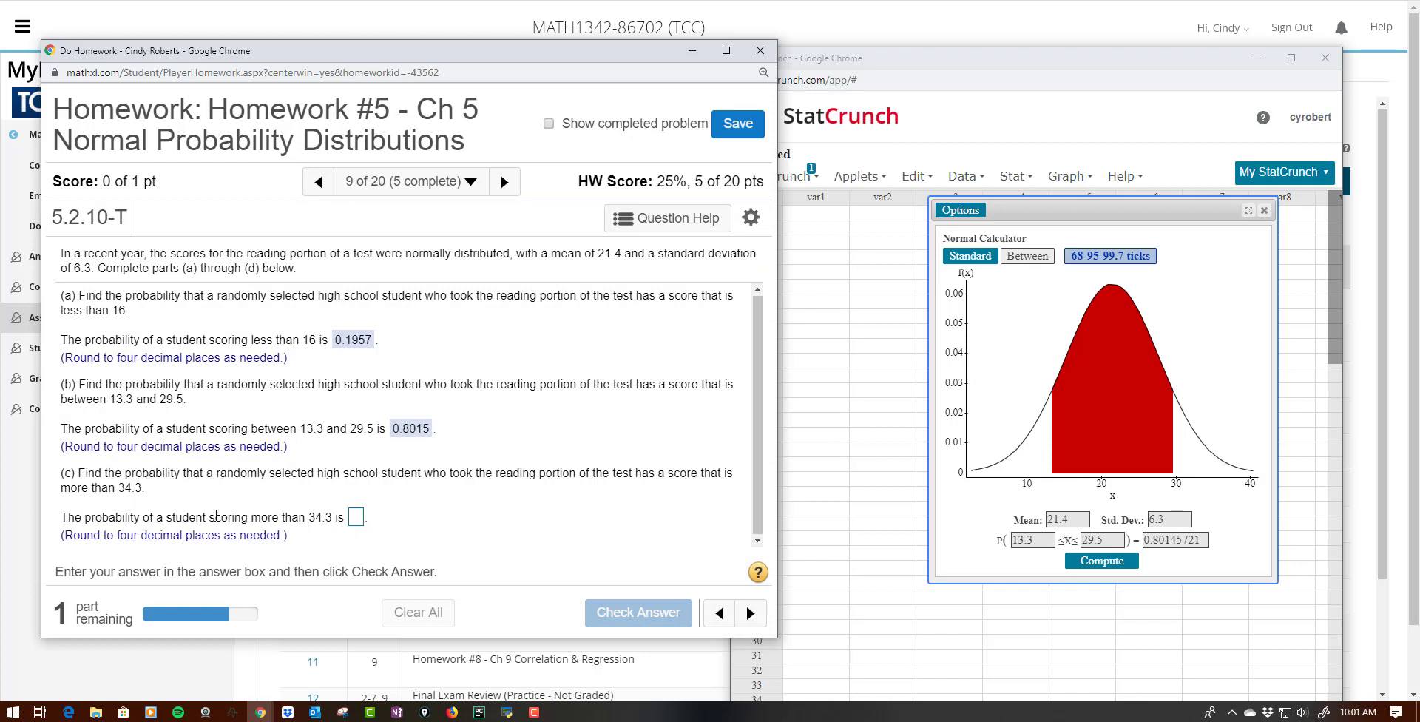
- Jump to question 14 (5.3.21), confirm leaving the current question, and enlarge its normal-curve graph
click(470, 181)
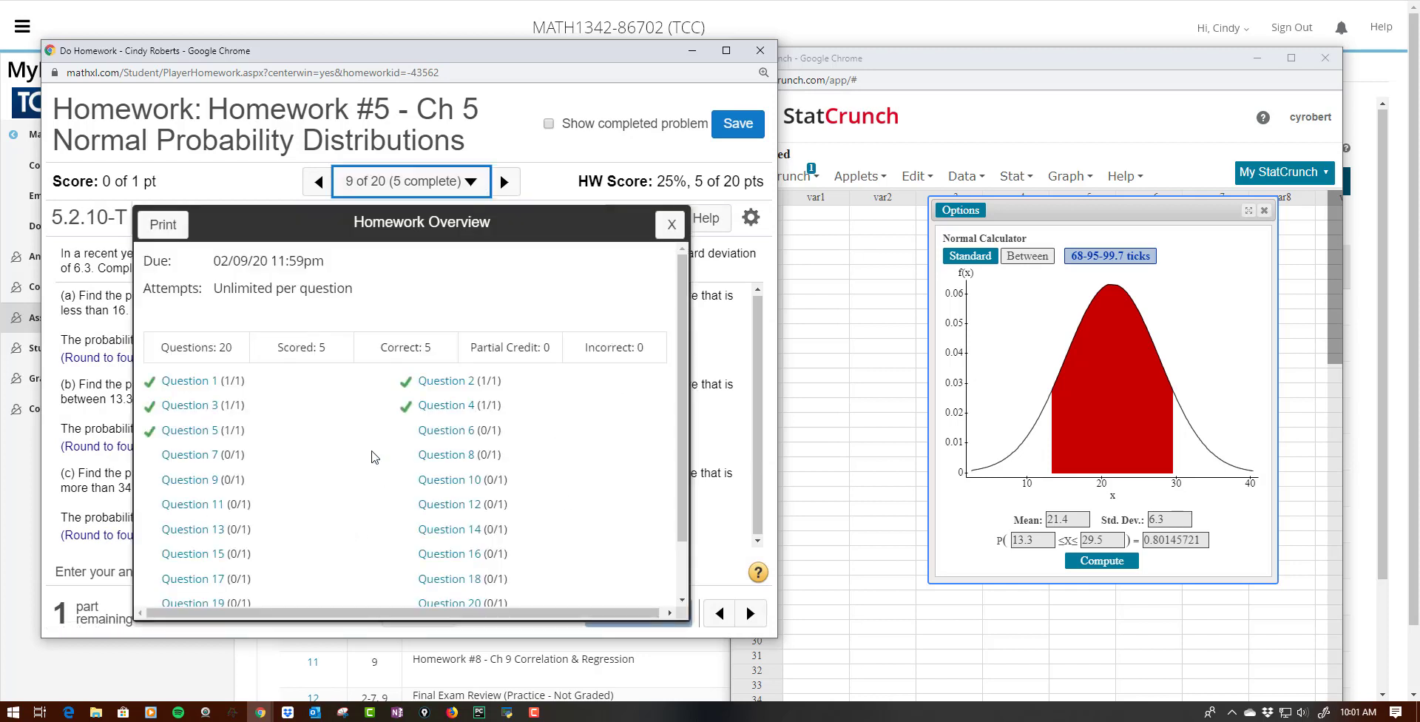
click(438, 530)
click(386, 478)
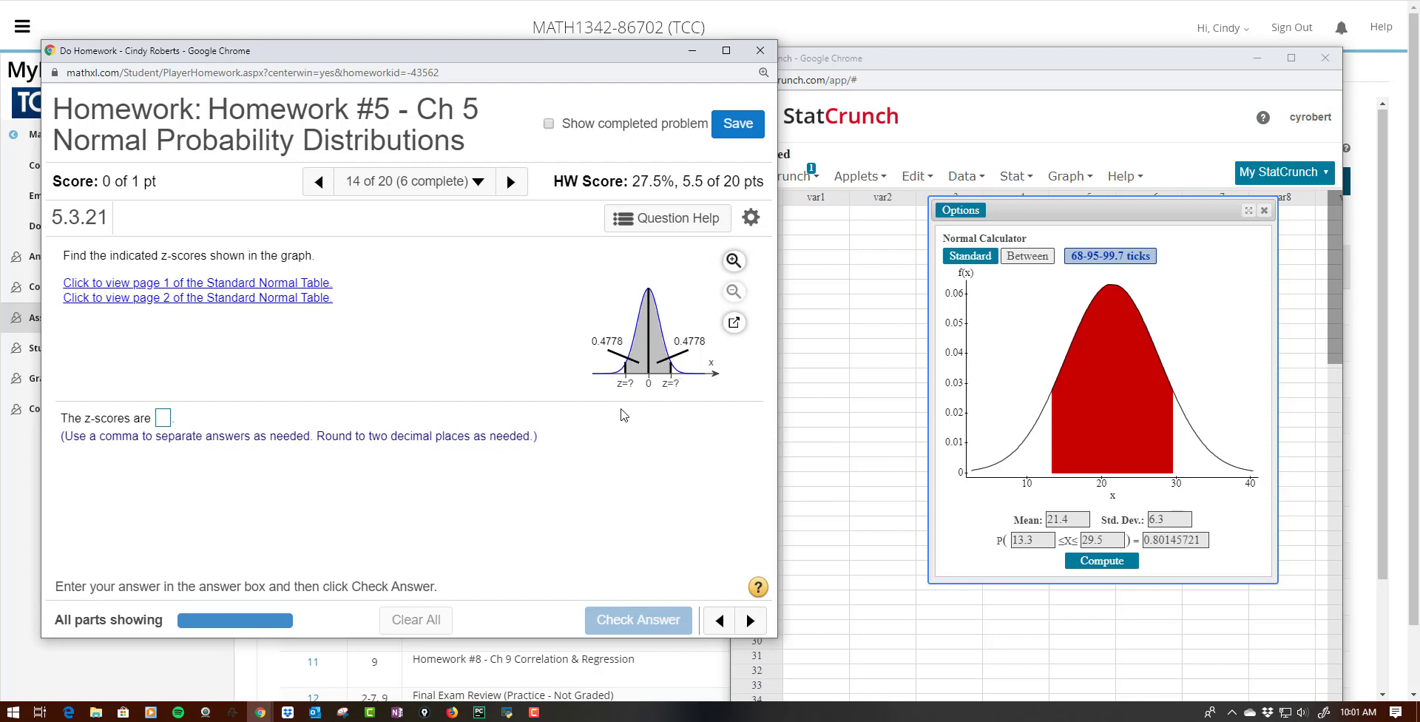
click(719, 256)
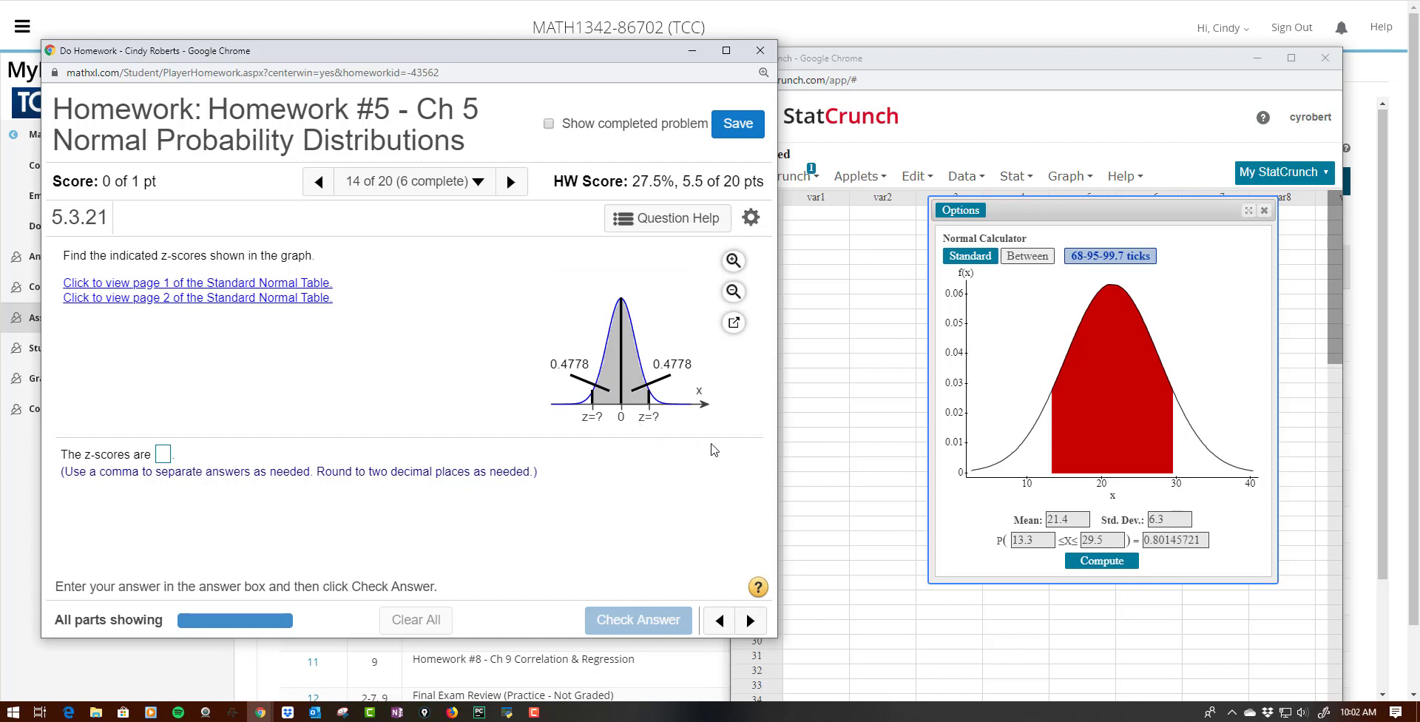
click(961, 256)
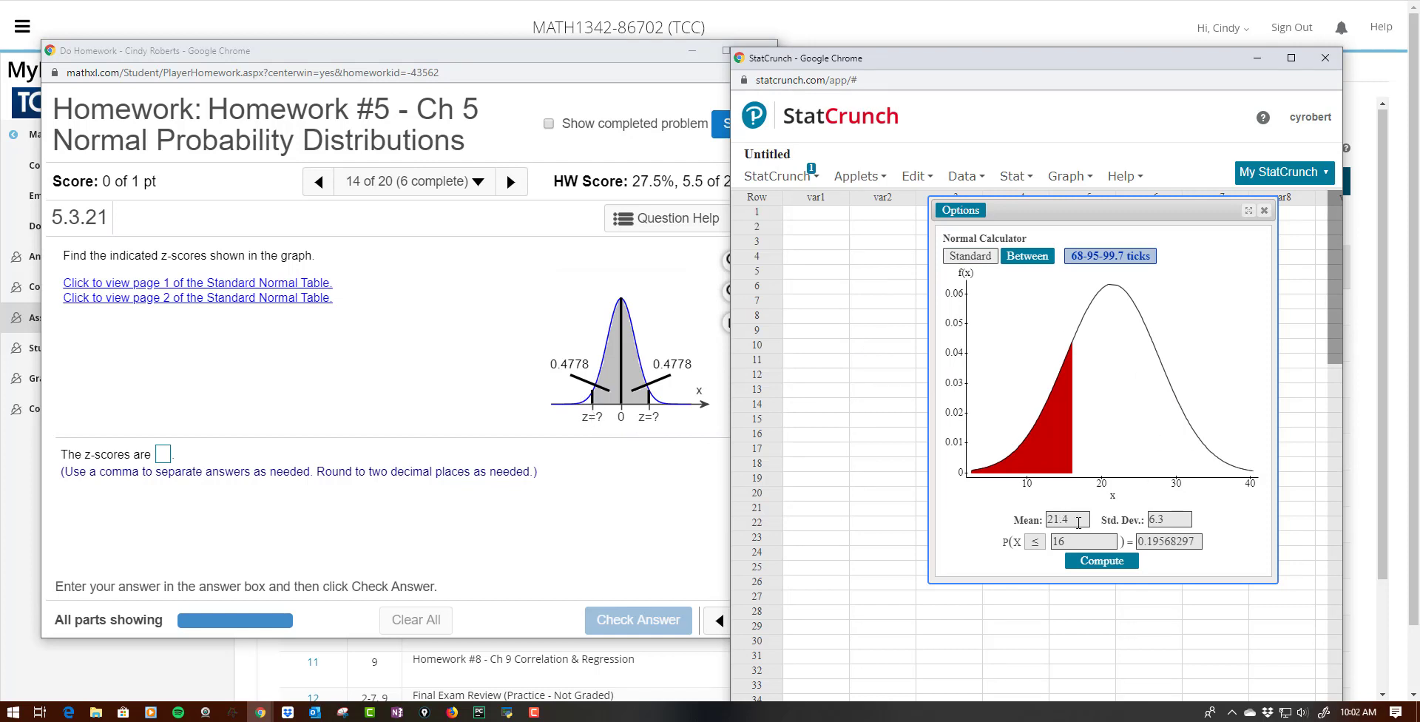
- Reset the Normal calculator to mean 0 and standard deviation 1 and recompute
drag(1077, 522, 947, 510)
text(0)
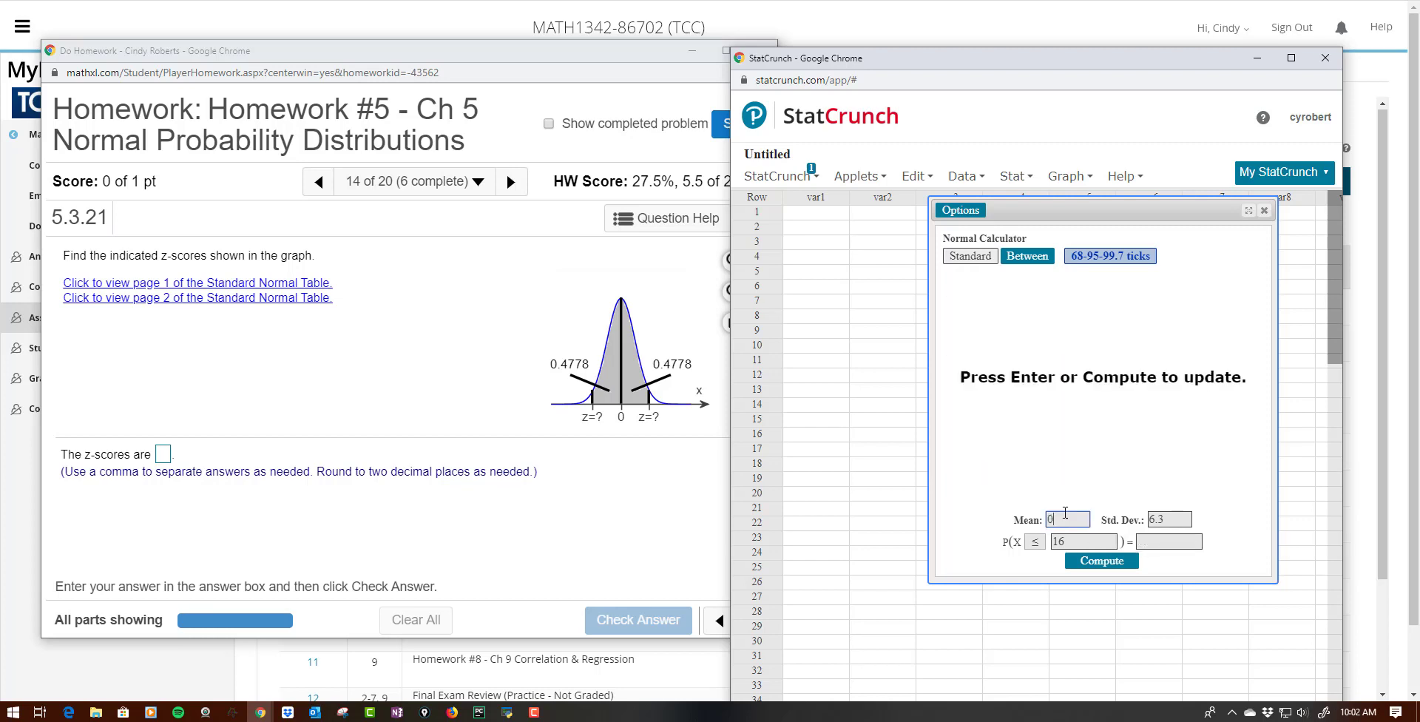
drag(1188, 520, 992, 544)
text(1)
text(0.0222)
click(1102, 560)
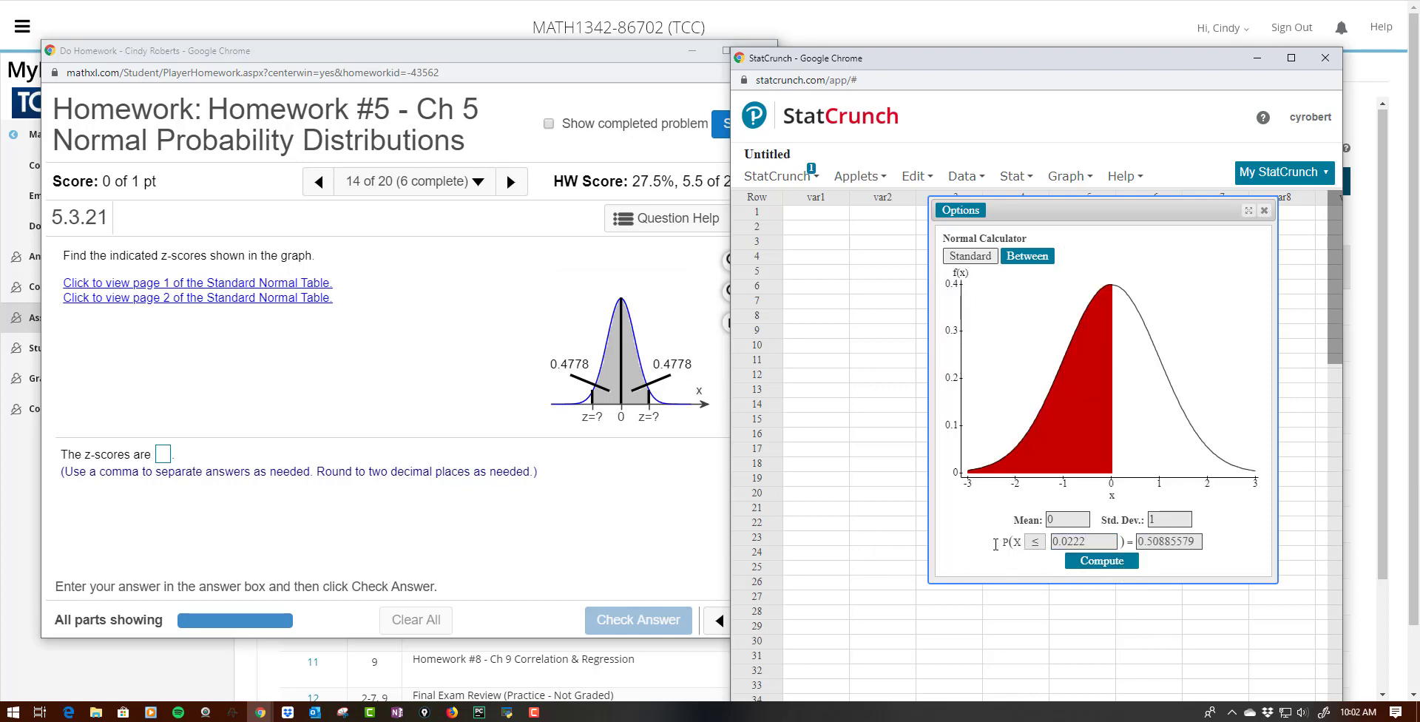
- Enter left-tail area 0.0222 to get the z-score −2.0102948
double_click(1086, 541)
key(BackSpace)
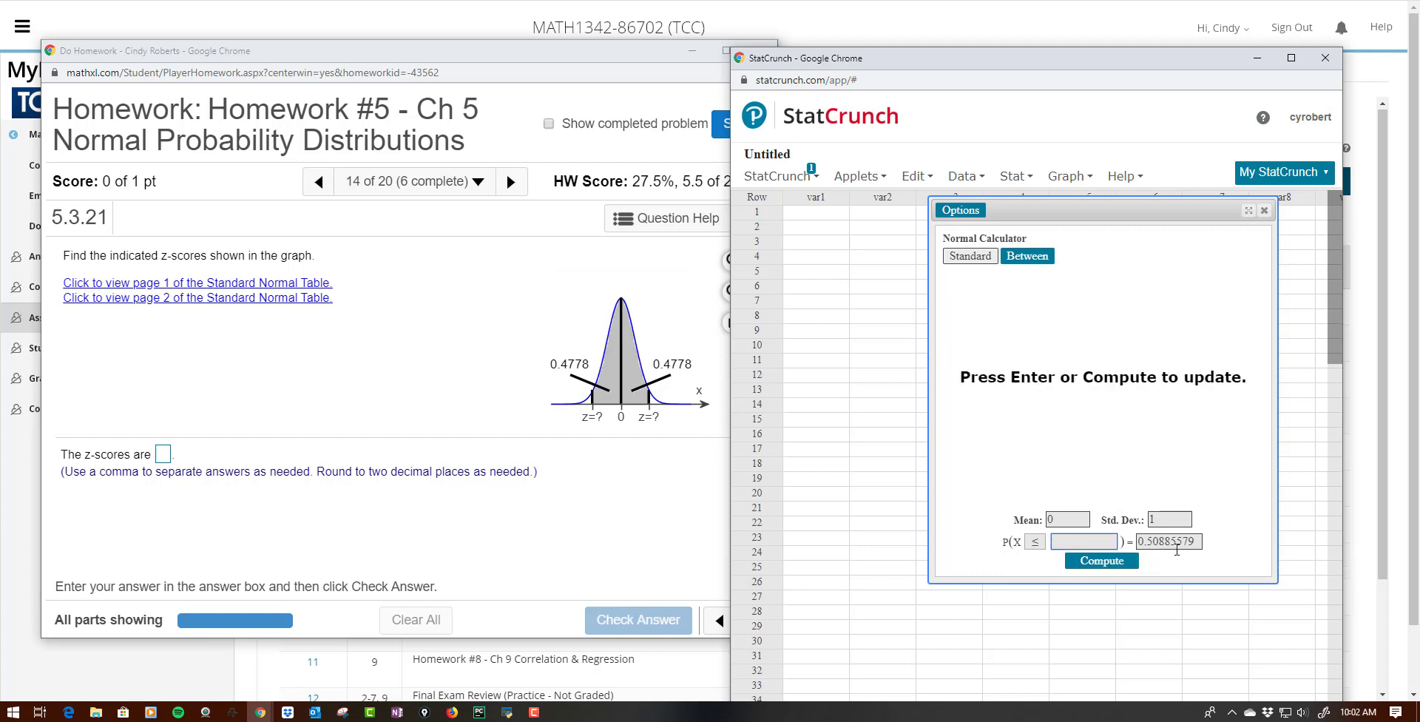
double_click(1199, 542)
text(0.0222)
click(1120, 563)
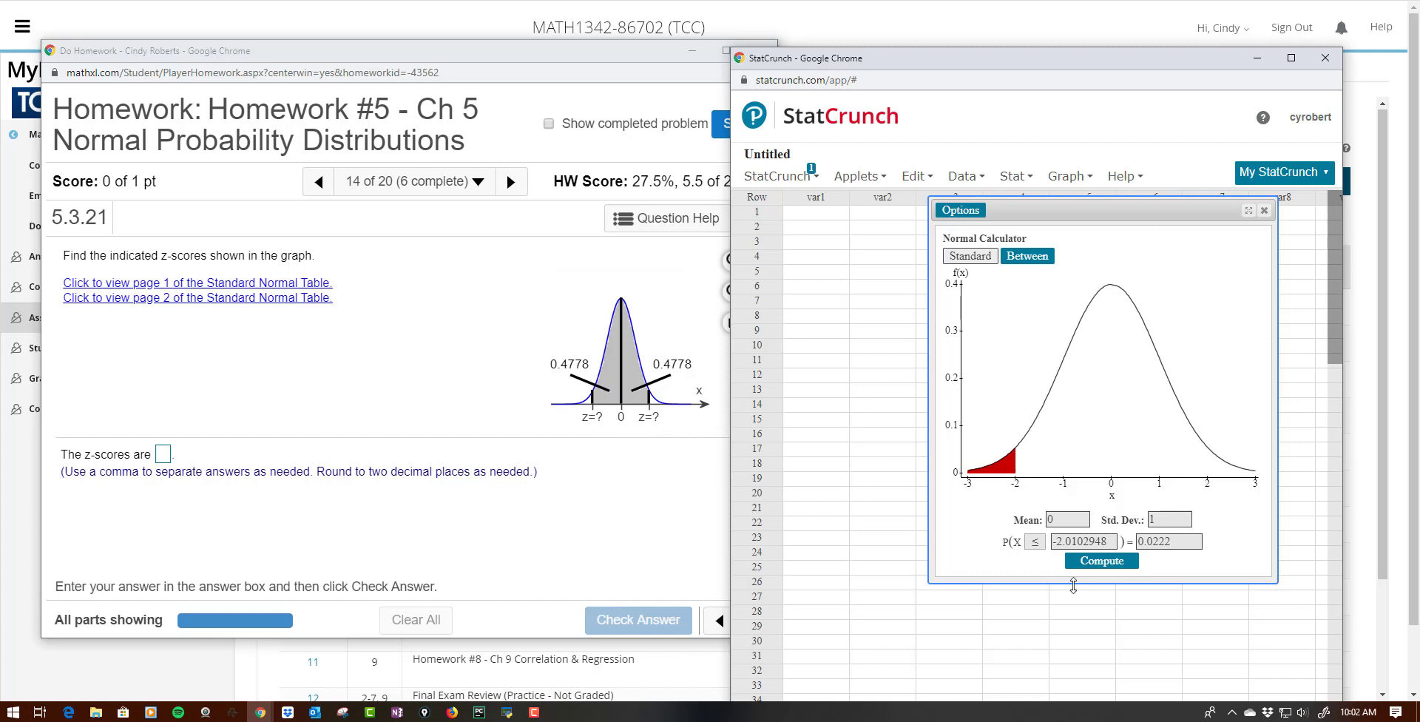
- Submit z-scores -2.01, 2.01 for question 14, dismiss Nice Work, and advance to question 15
click(161, 459)
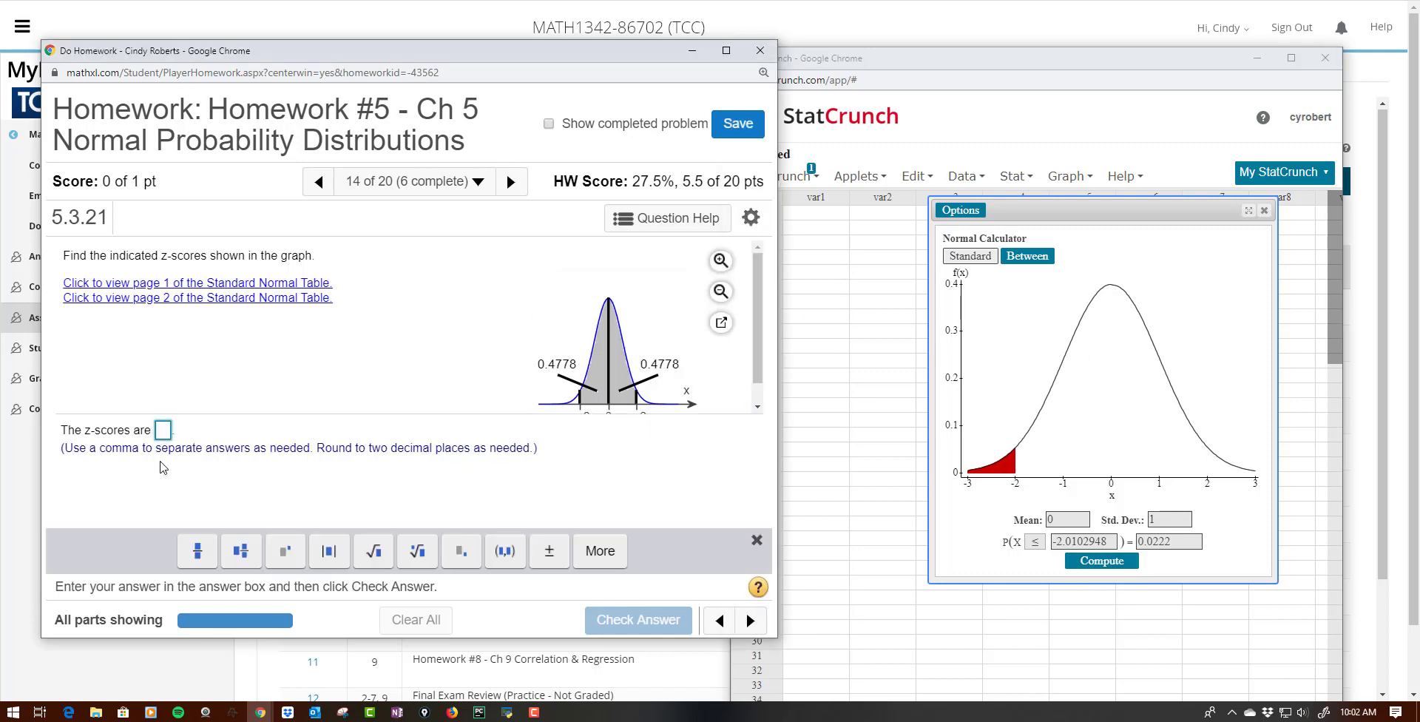
text(-2.01,)
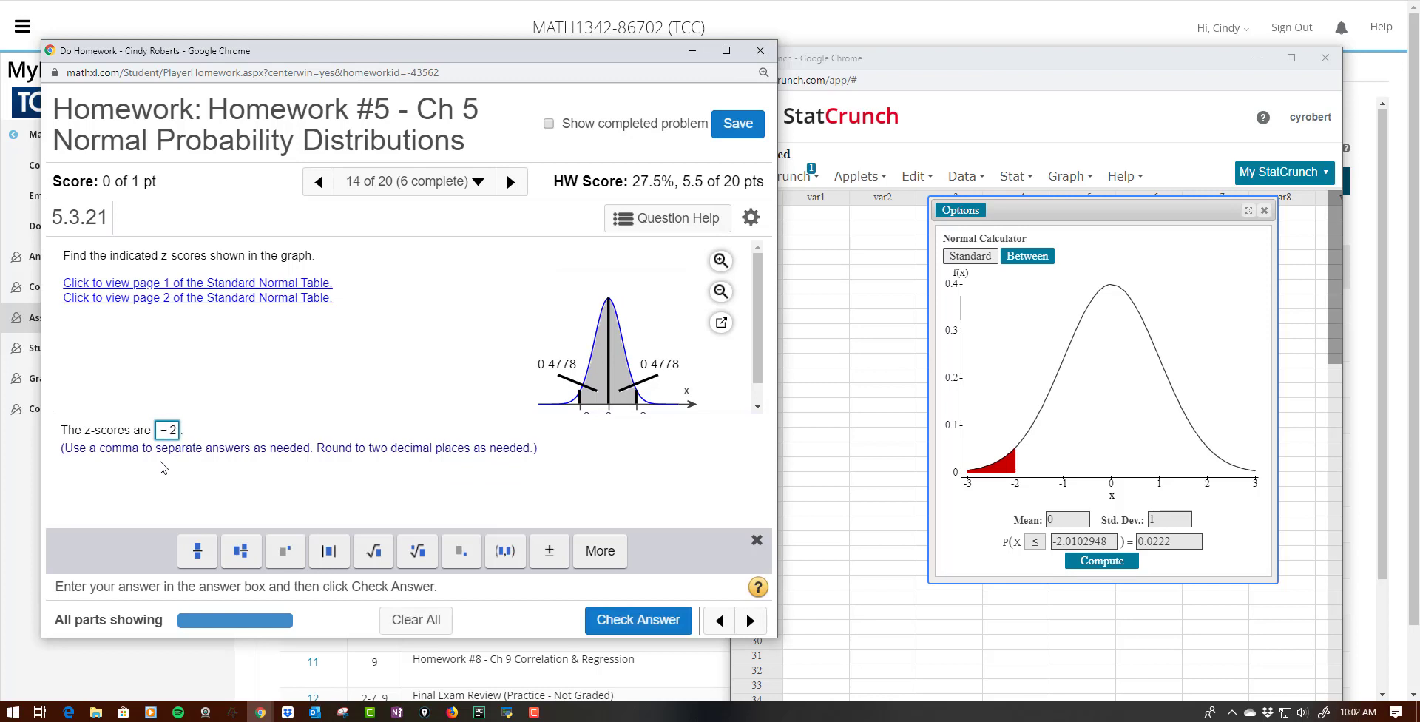
text(2.01)
key(Return)
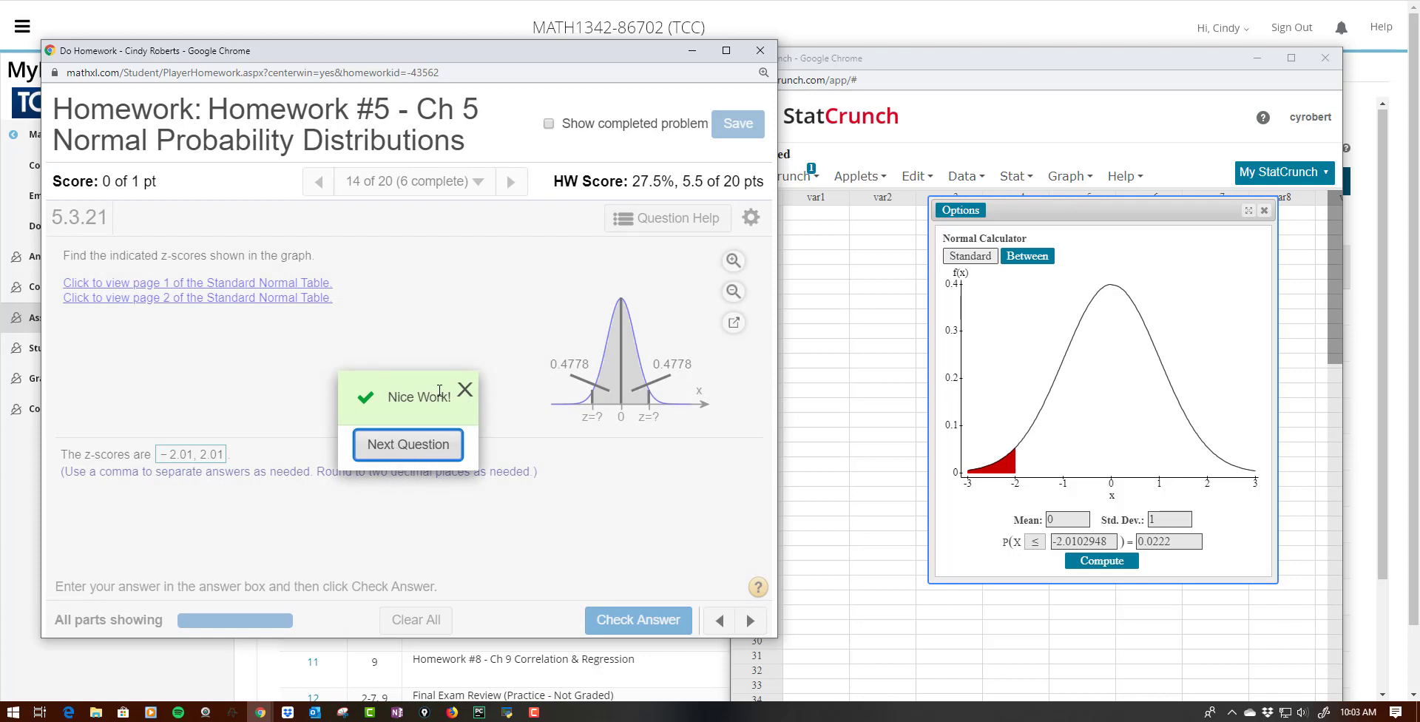
click(464, 391)
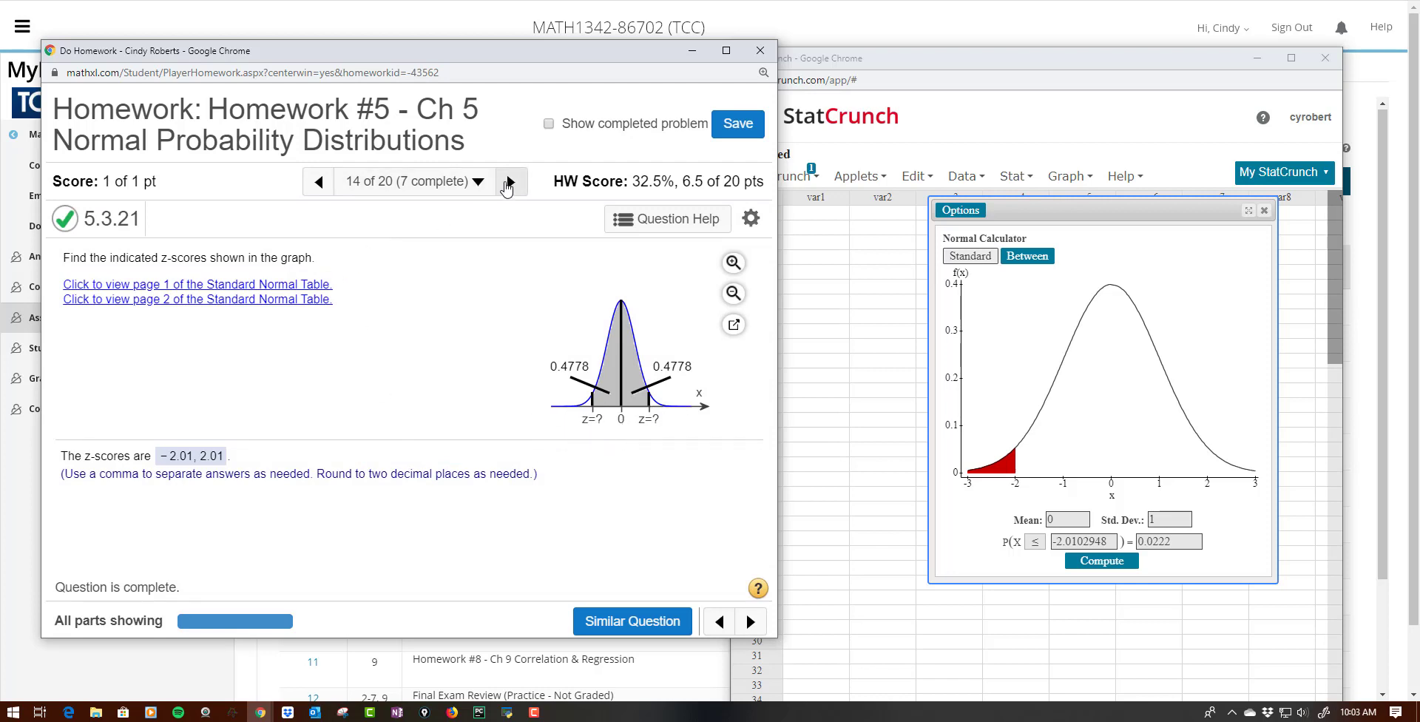
click(509, 182)
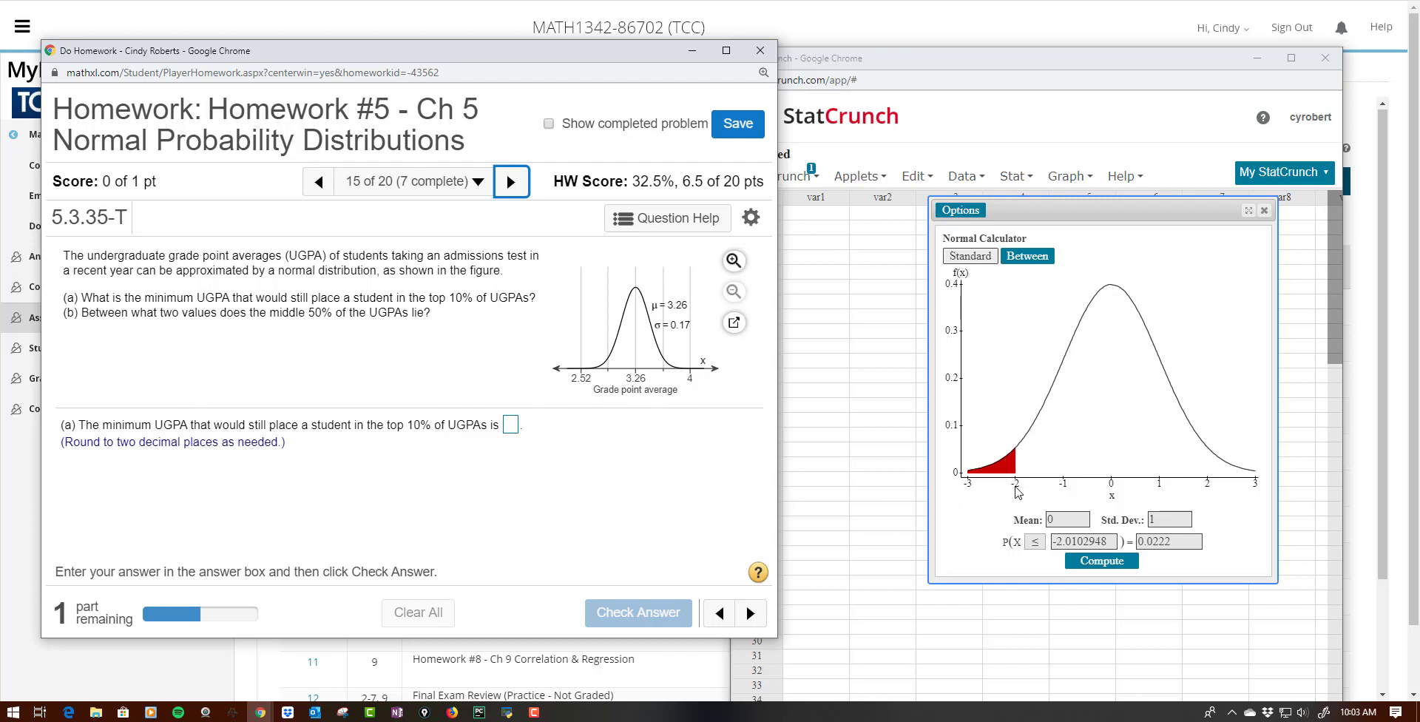
- Set the Normal Calculator mean to 3.26 and standard deviation to 0.17
double_click(1054, 520)
text(3.26)
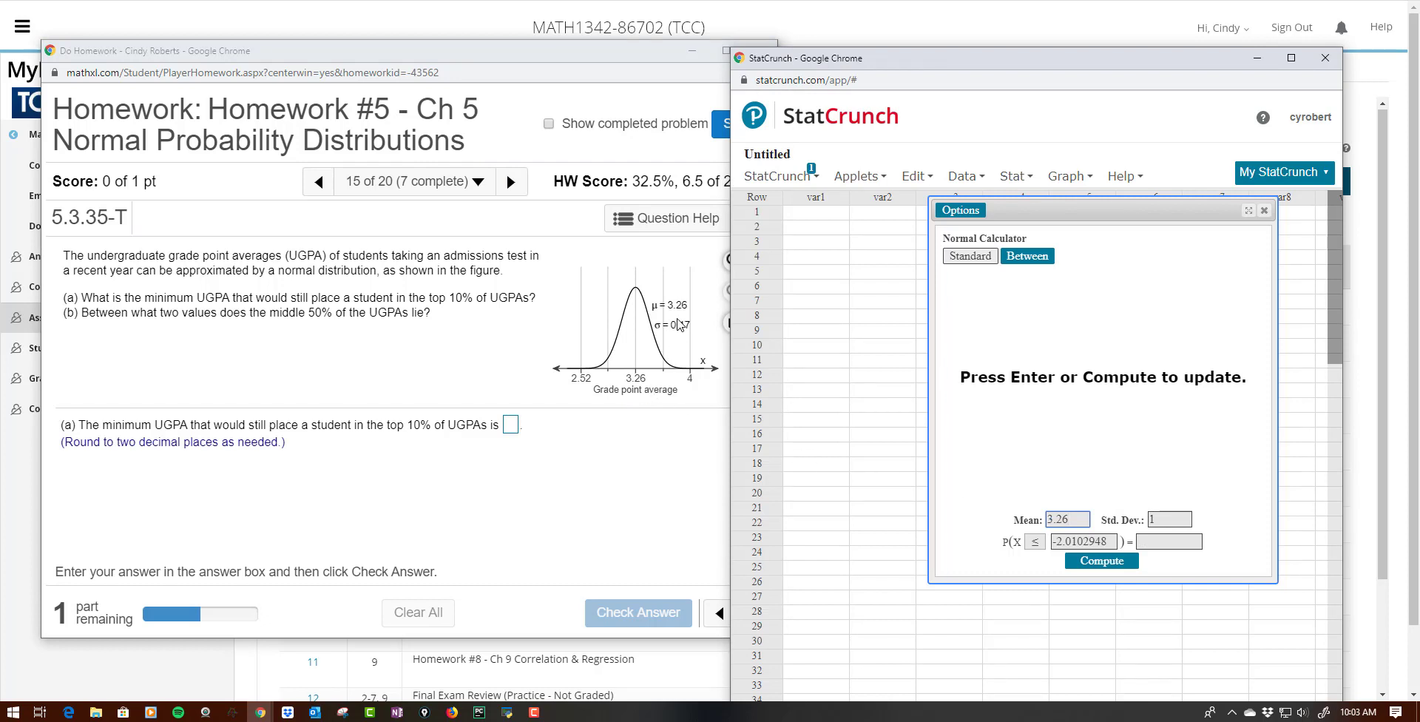
key(Tab)
- Compute the cutoff where P(X ≥ x) = 0.1, giving 3.4778638
click(1035, 541)
click(1035, 574)
triple_click(1108, 542)
key(BackSpace)
click(1170, 543)
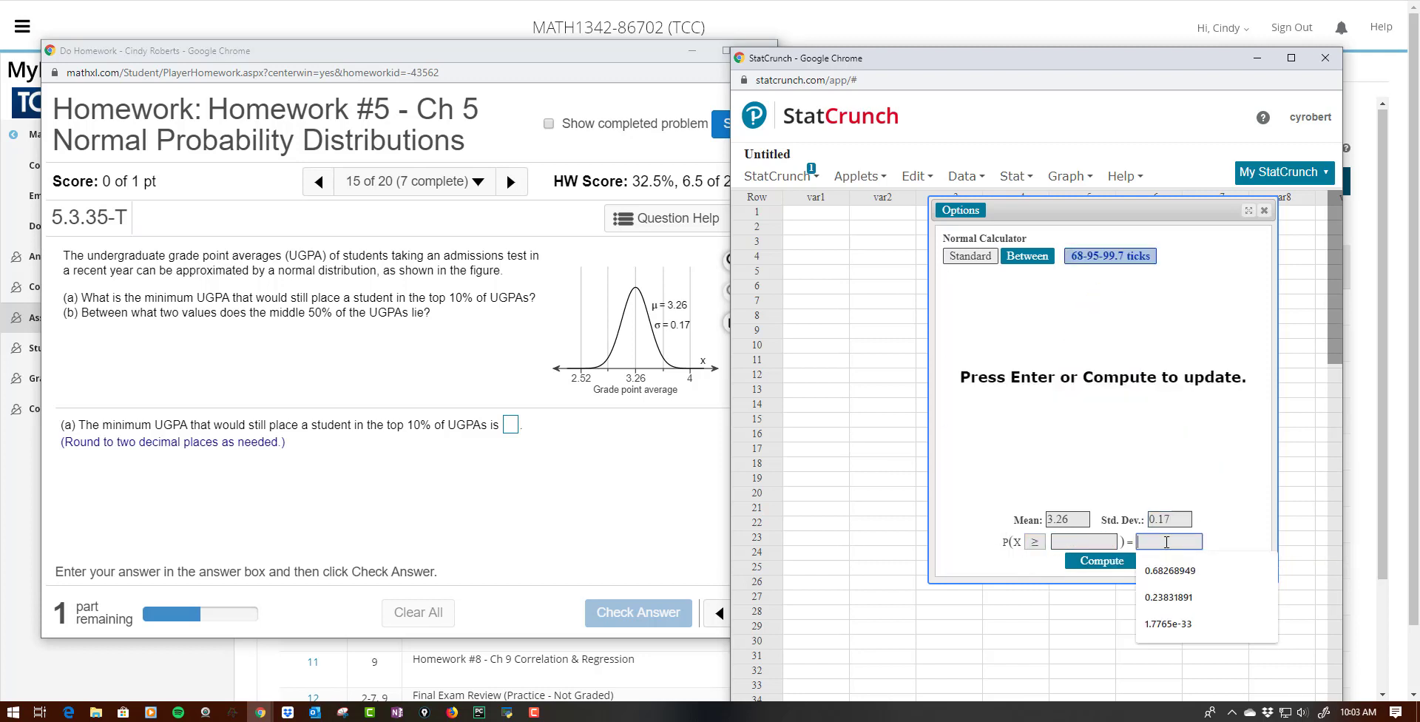
text(0.1)
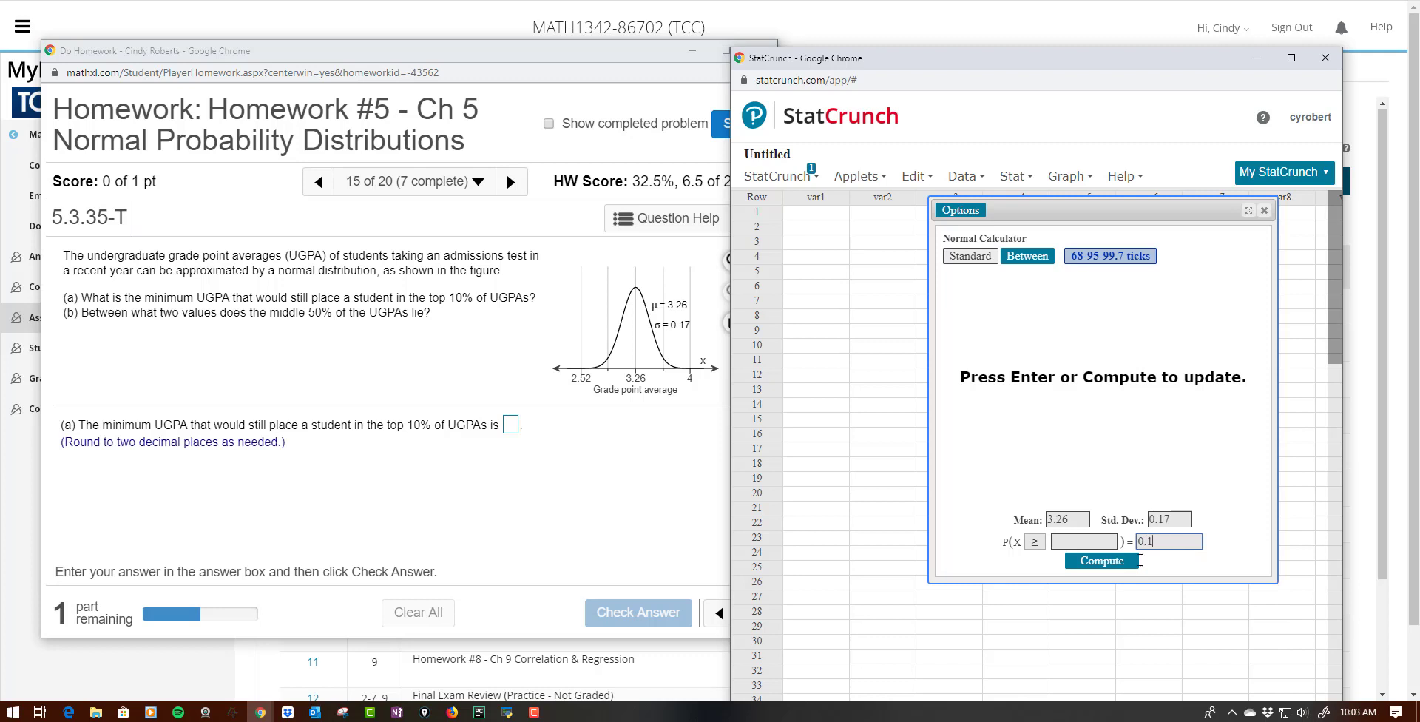
click(1135, 560)
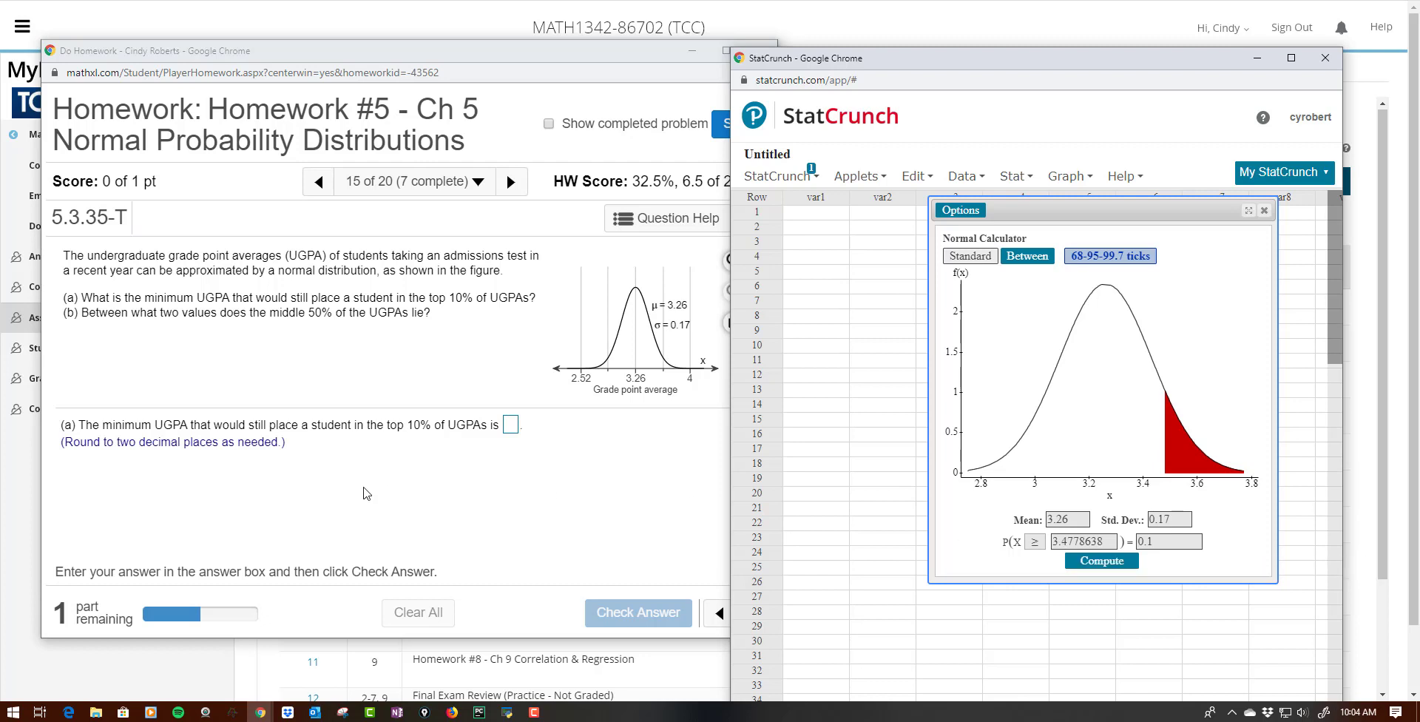
- Enter 3.48 as the part (a) top-10% UGPA cutoff and dismiss the Well done! confirmation
click(517, 432)
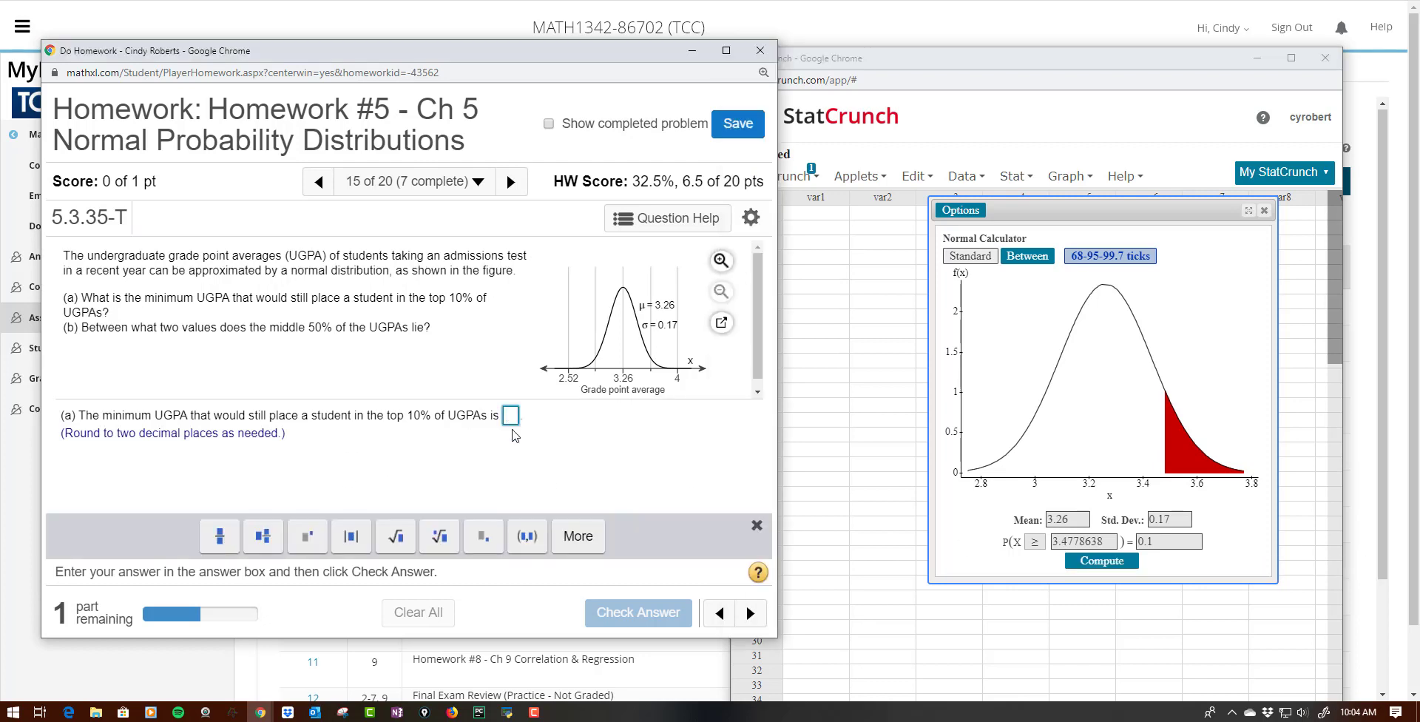
text(3.48)
key(Return)
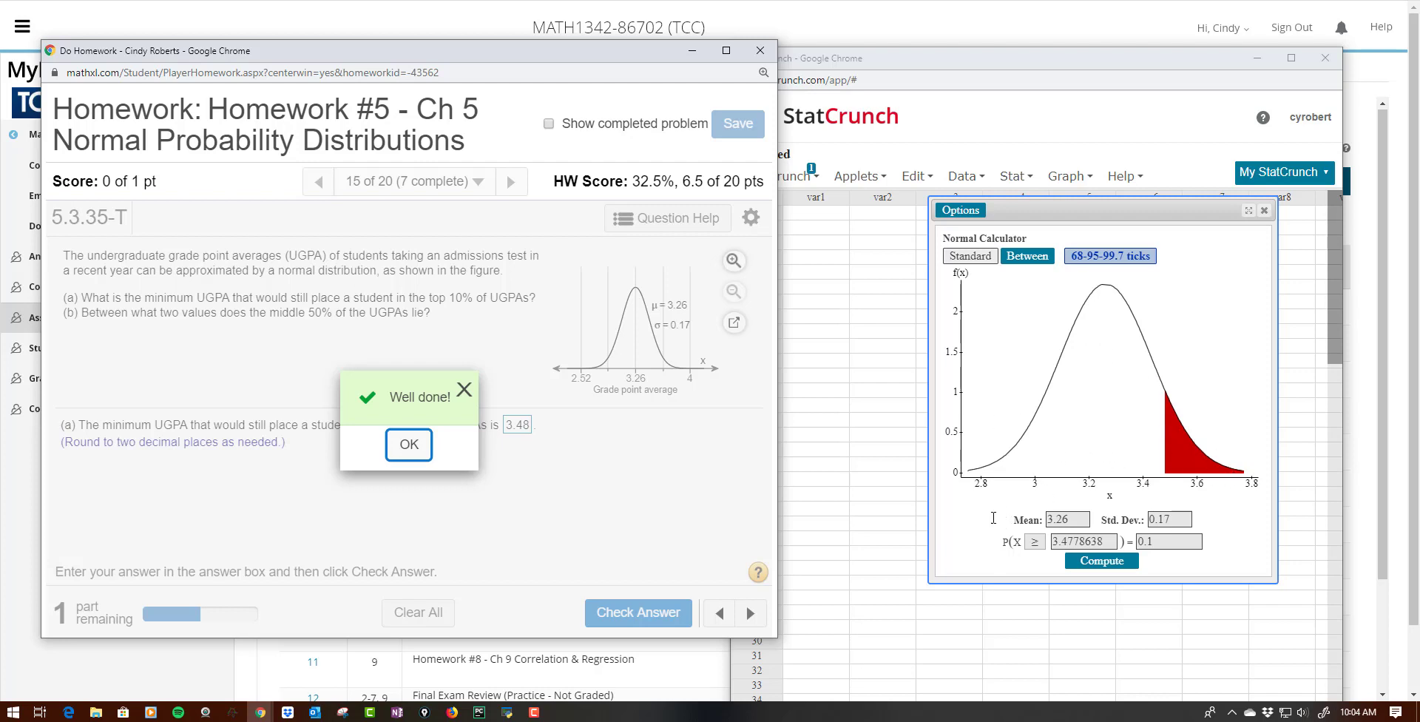
click(1128, 178)
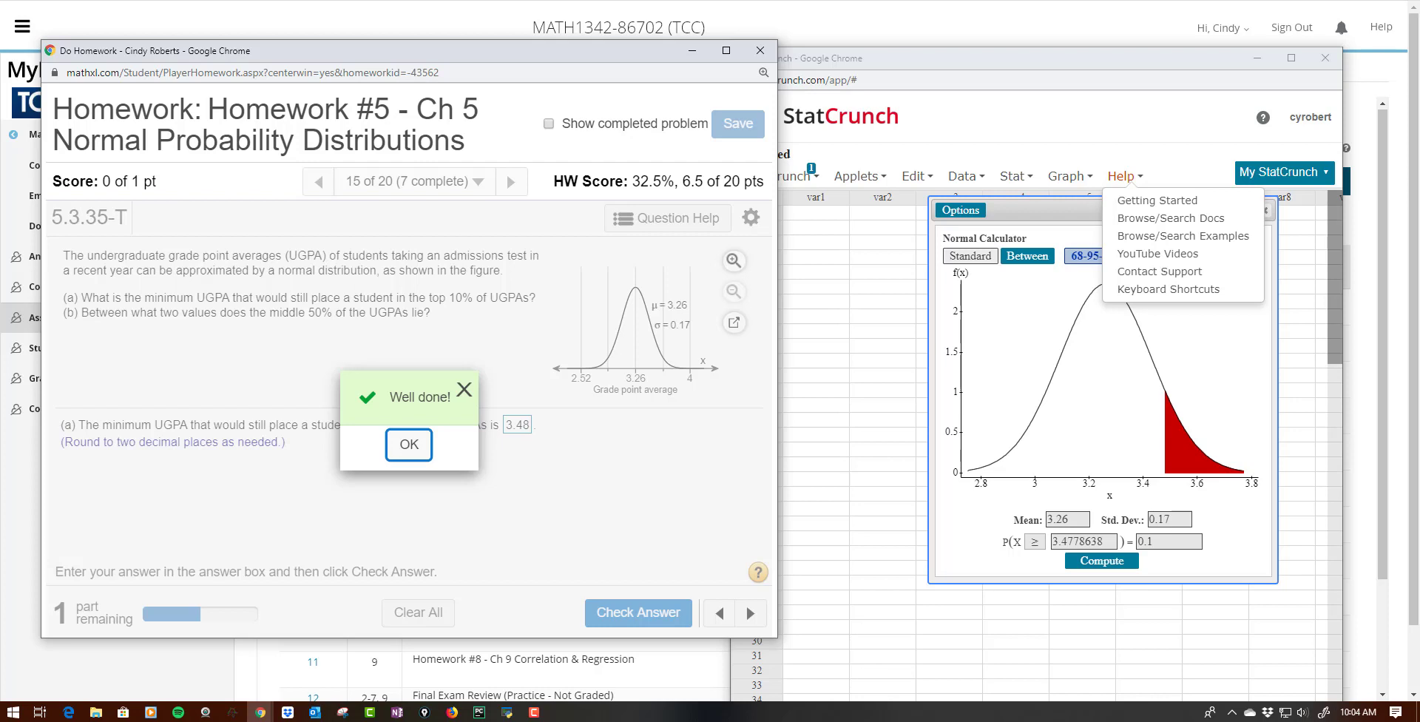
click(412, 453)
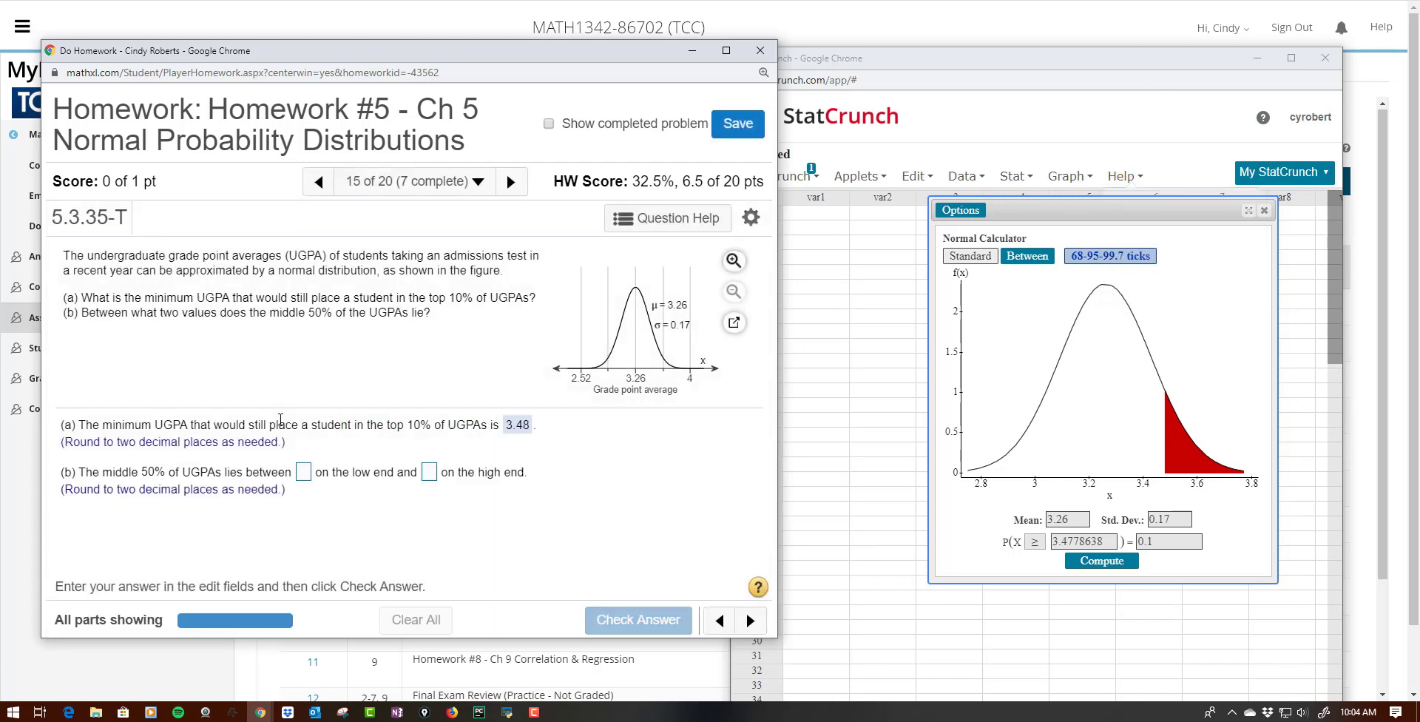